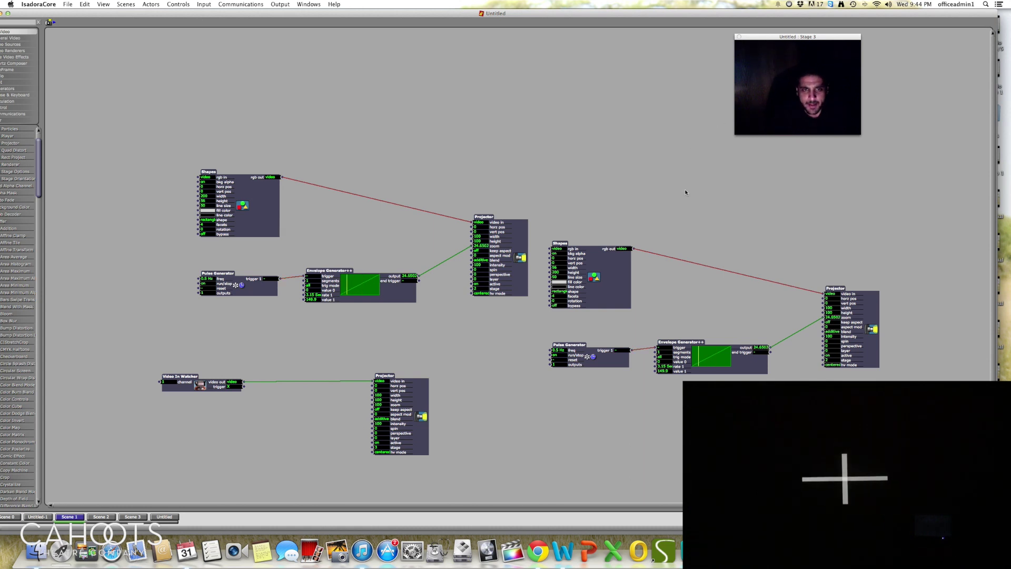
Spread the first Projector, first Shapes and second Pulse Generator actors slightly apart, and turn on the first Shapes actor's bypass
drag(484, 217, 491, 188)
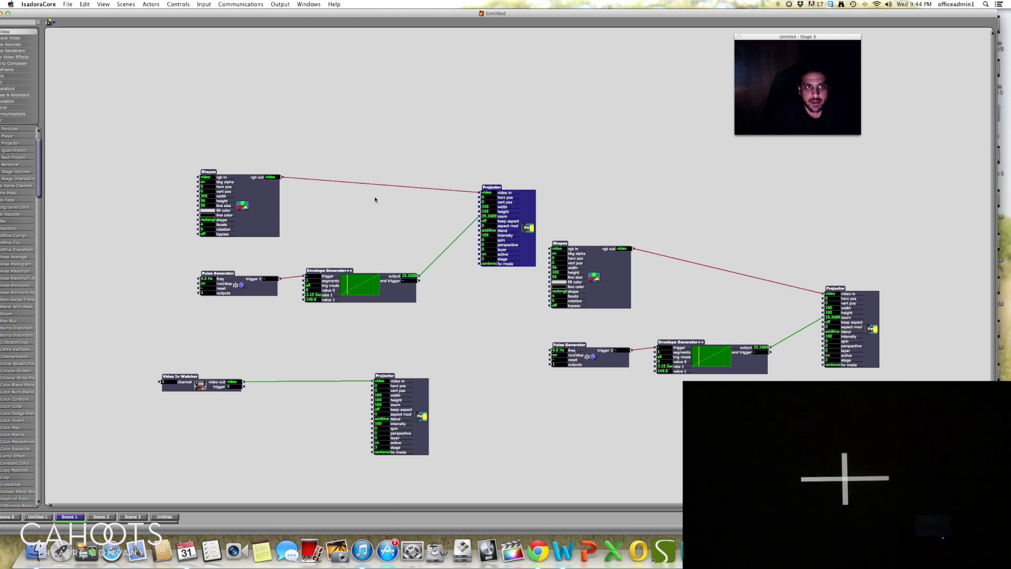
drag(221, 173, 224, 171)
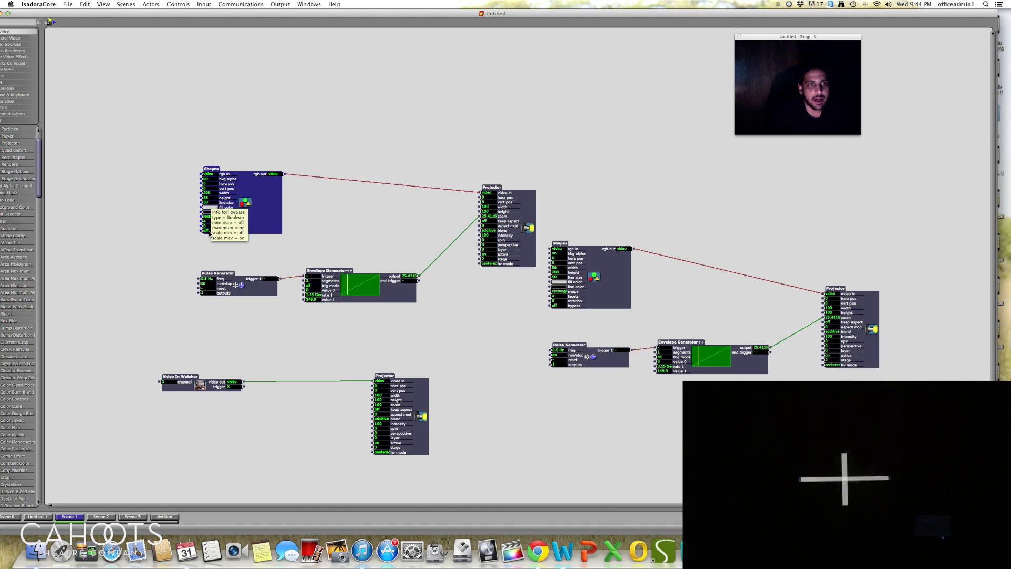
click(208, 232)
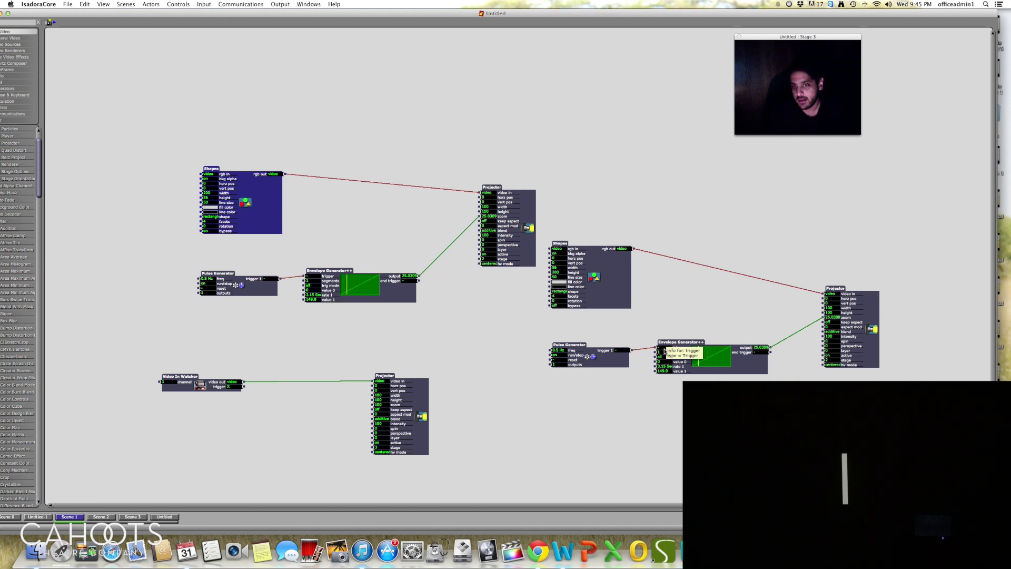
drag(566, 349, 552, 346)
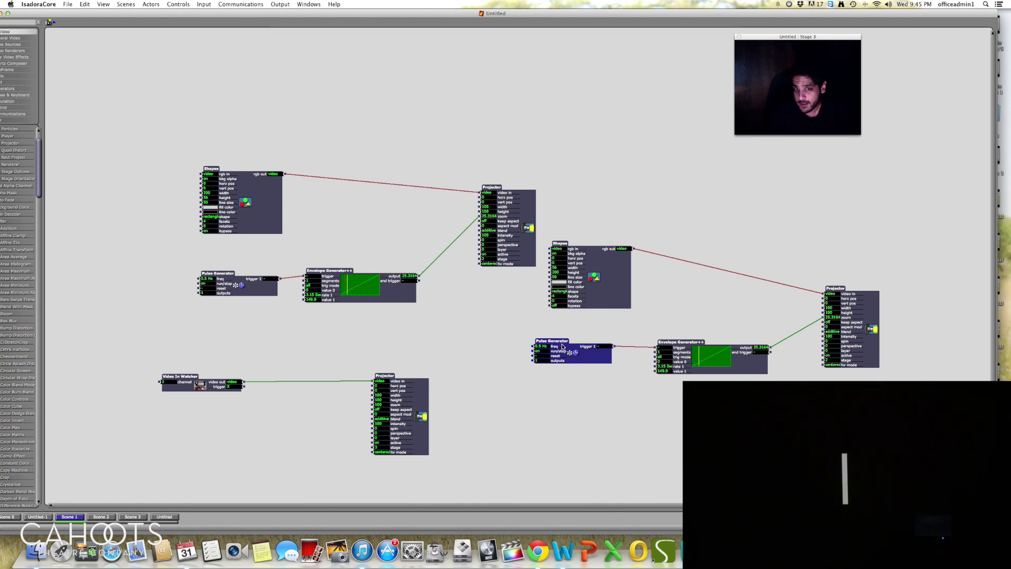
Search the actor list for "pul", "wa" and "env", and close it without adding an actor
double_click(539, 405)
text(pul)
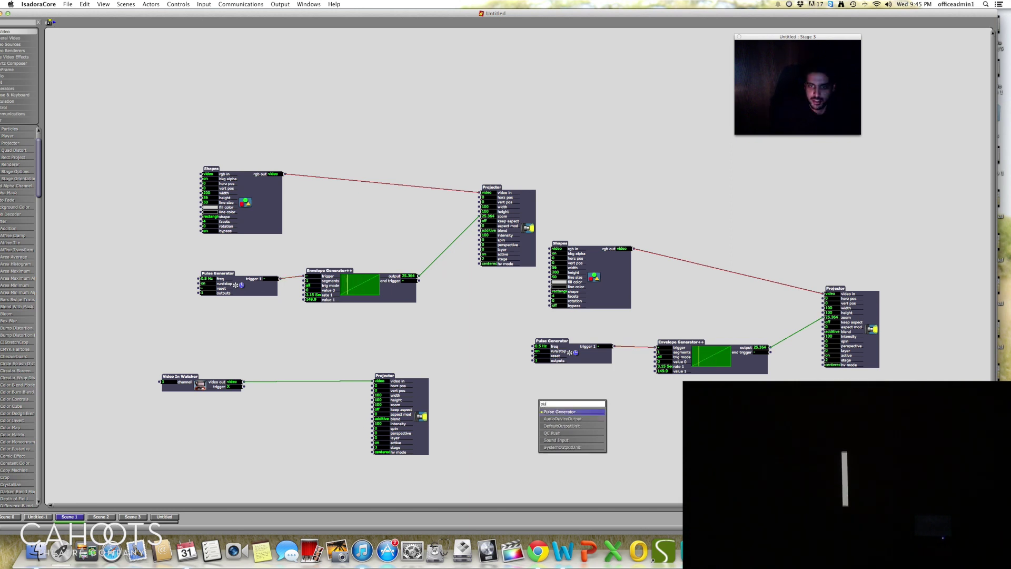
key(BackSpace)
key(BackSpace)
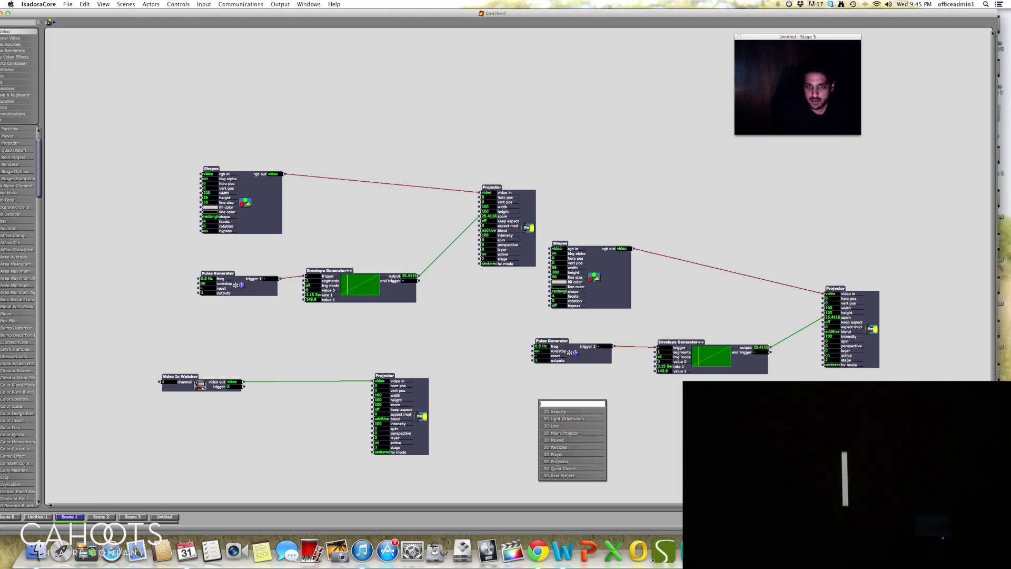
text(wa)
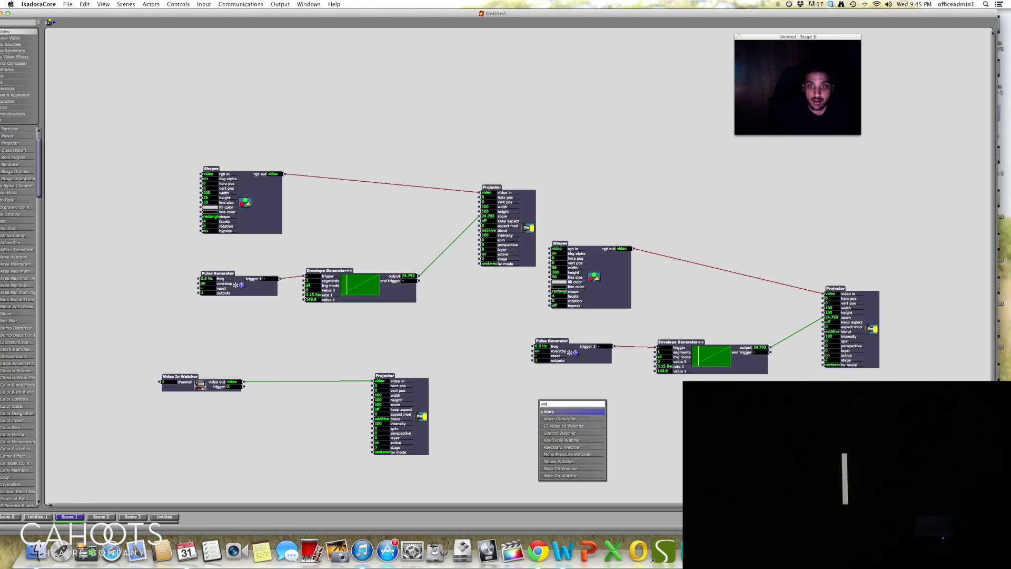
key(BackSpace)
key(BackSpace)
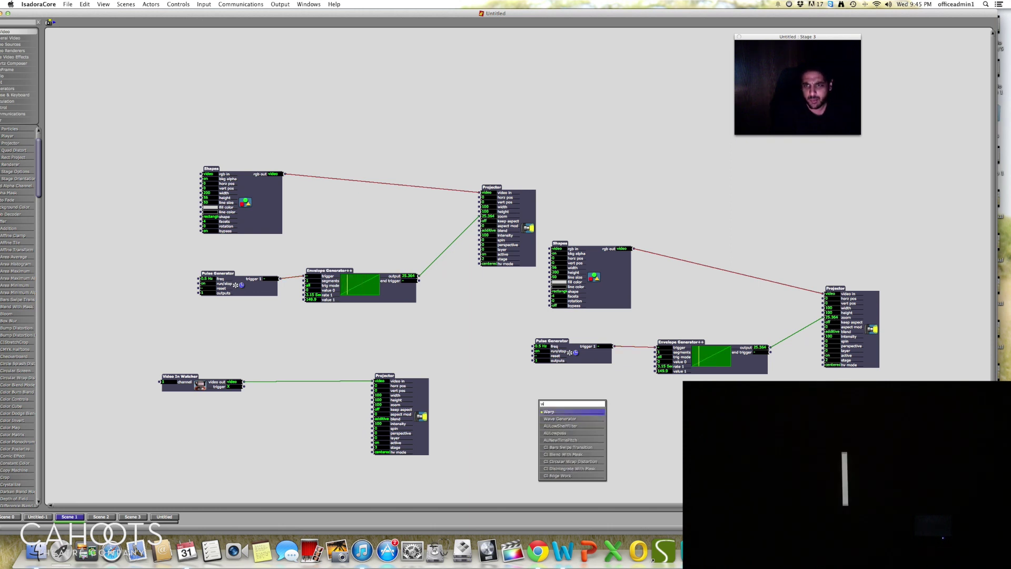
text(en)
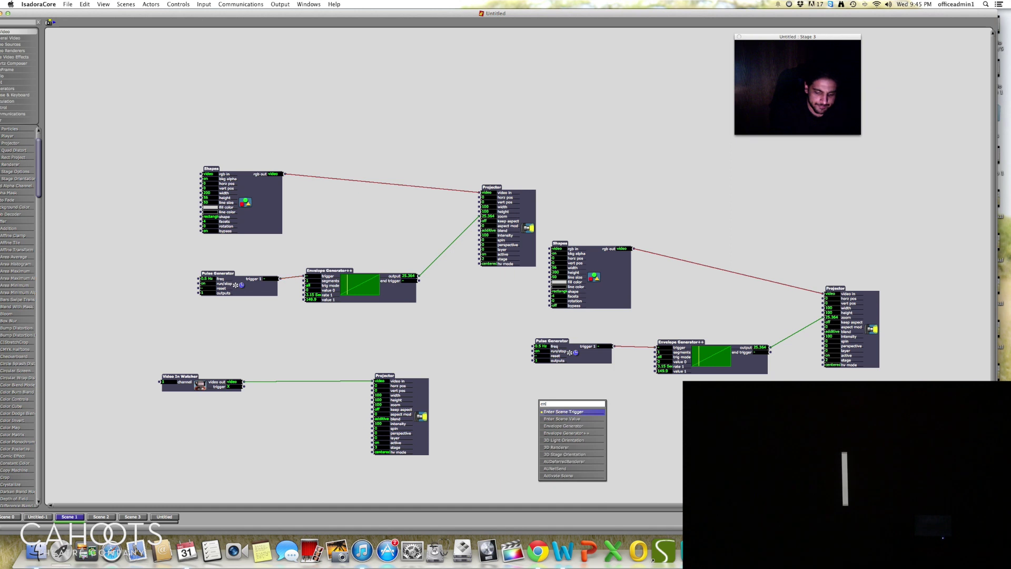
text(v)
key(Down)
key(Down)
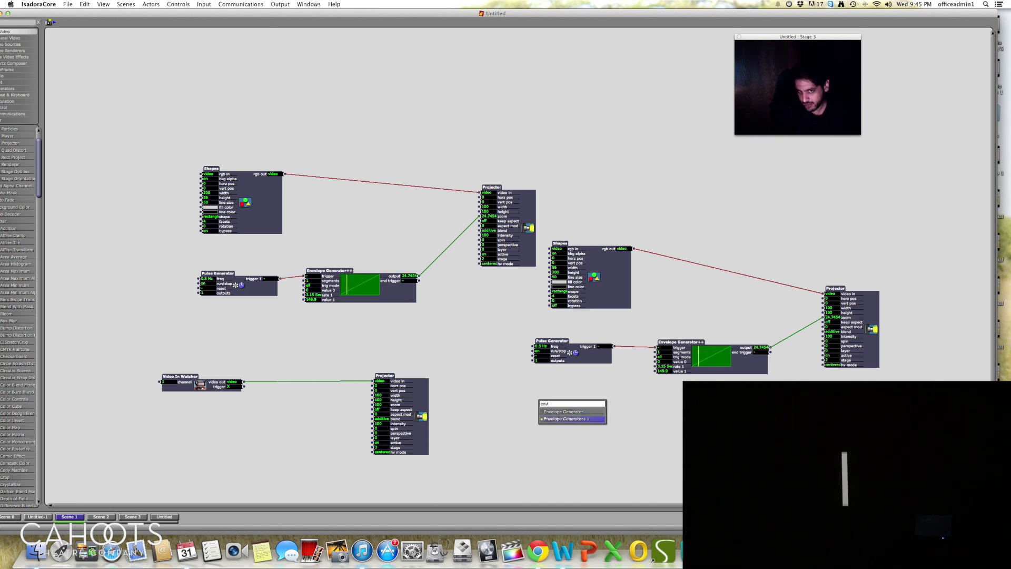
key(BackSpace)
key(Escape)
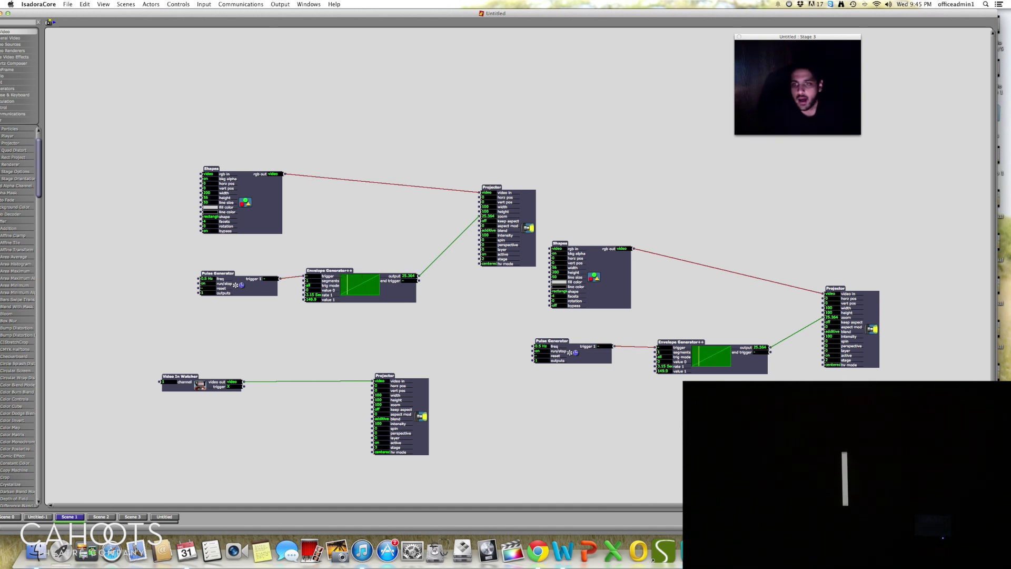
Inspect the settings of value 0 and value 1 on the second Envelope Generator++ actor
double_click(685, 362)
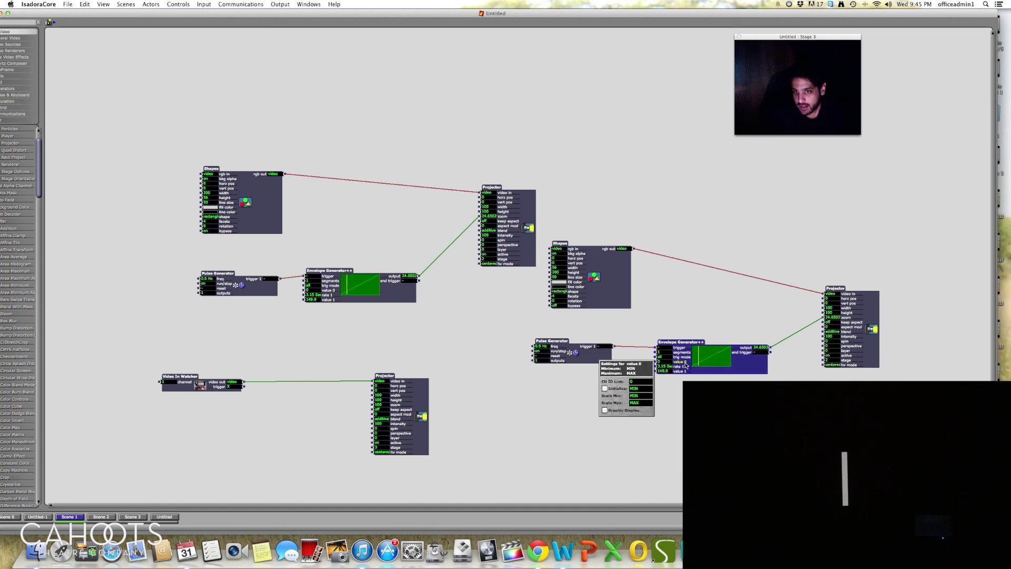
click(684, 378)
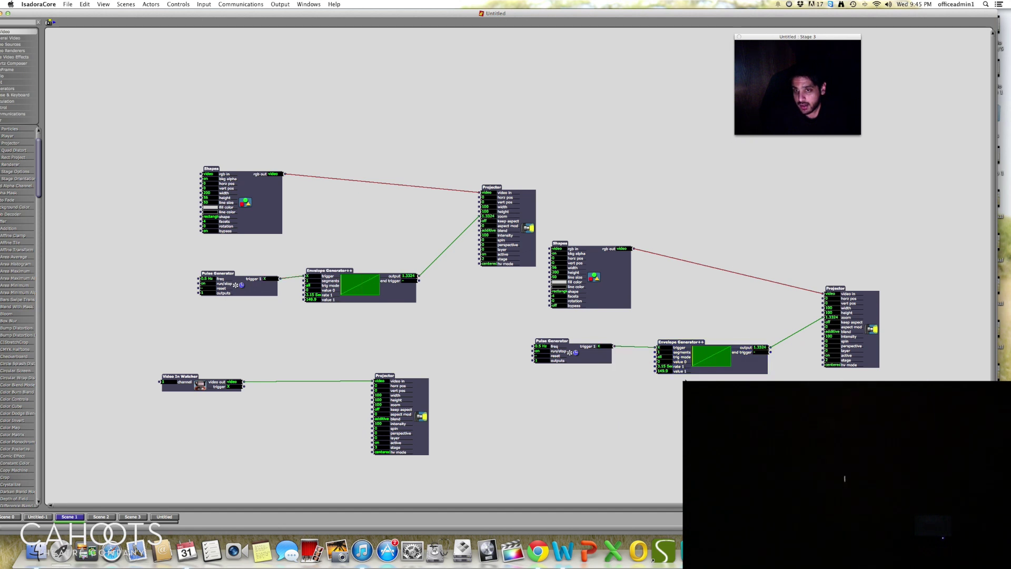
double_click(683, 372)
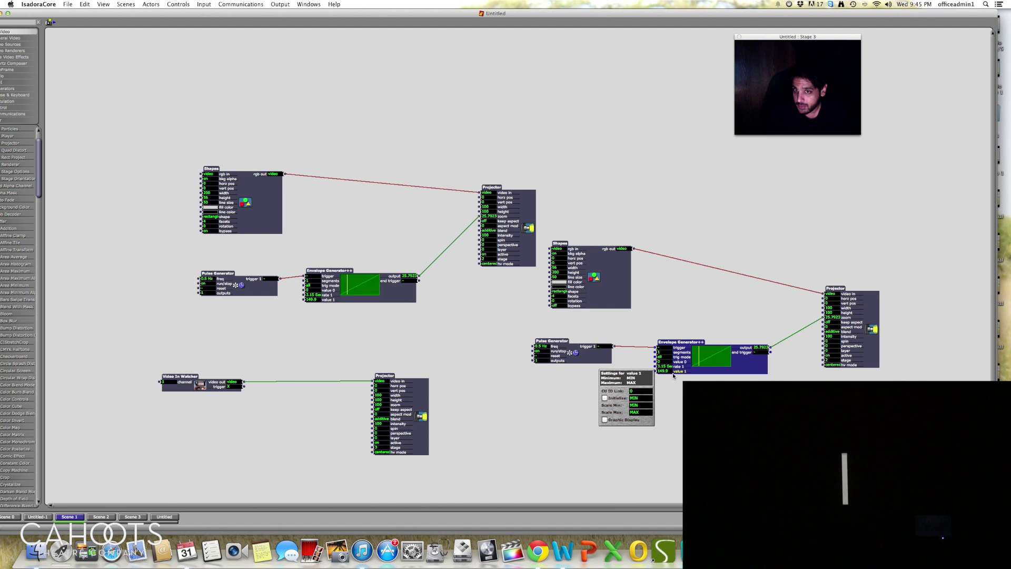
click(640, 412)
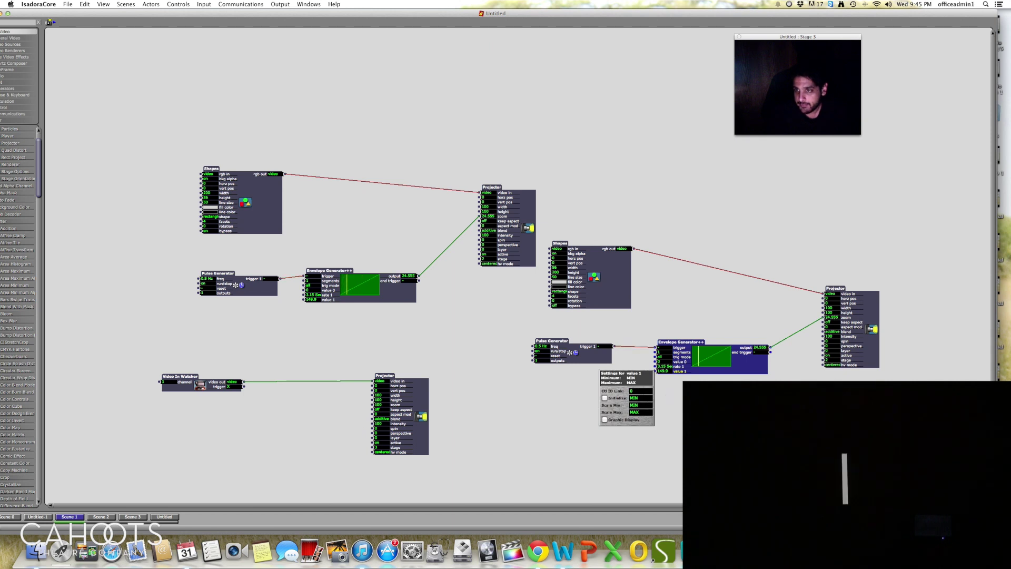
click(654, 367)
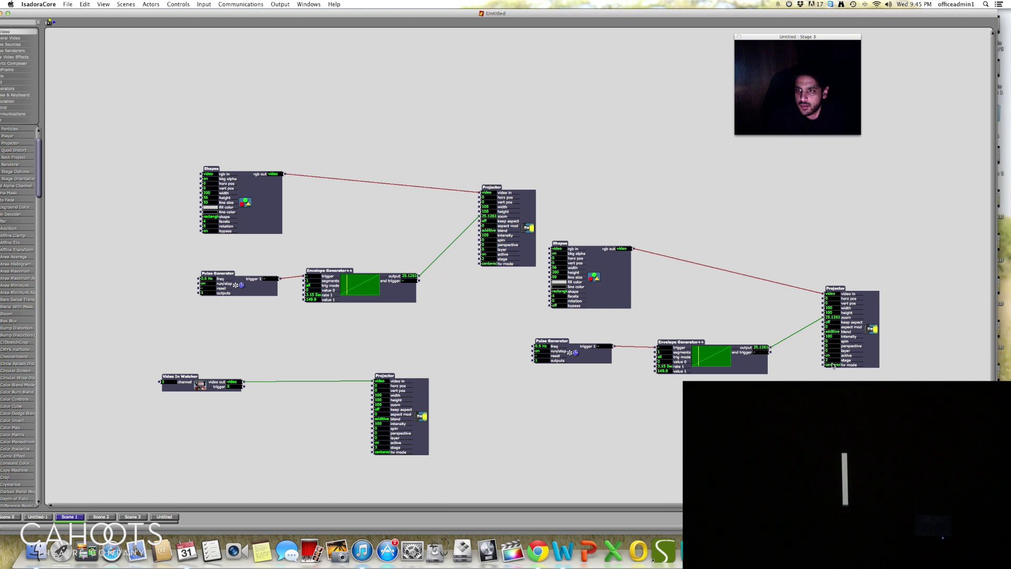
Turn on bypass for the second Shapes actor
click(556, 306)
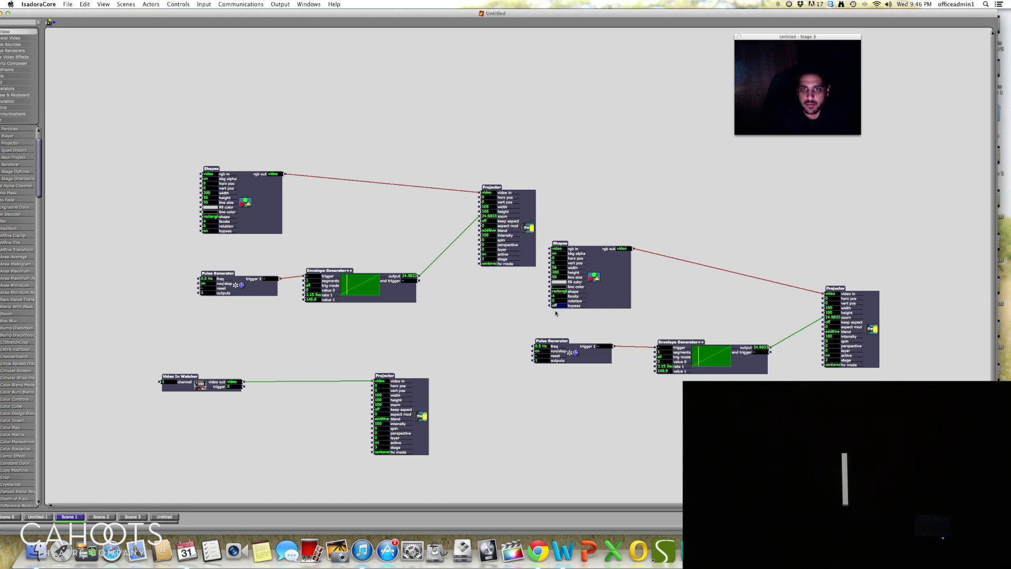
text(on)
key(Return)
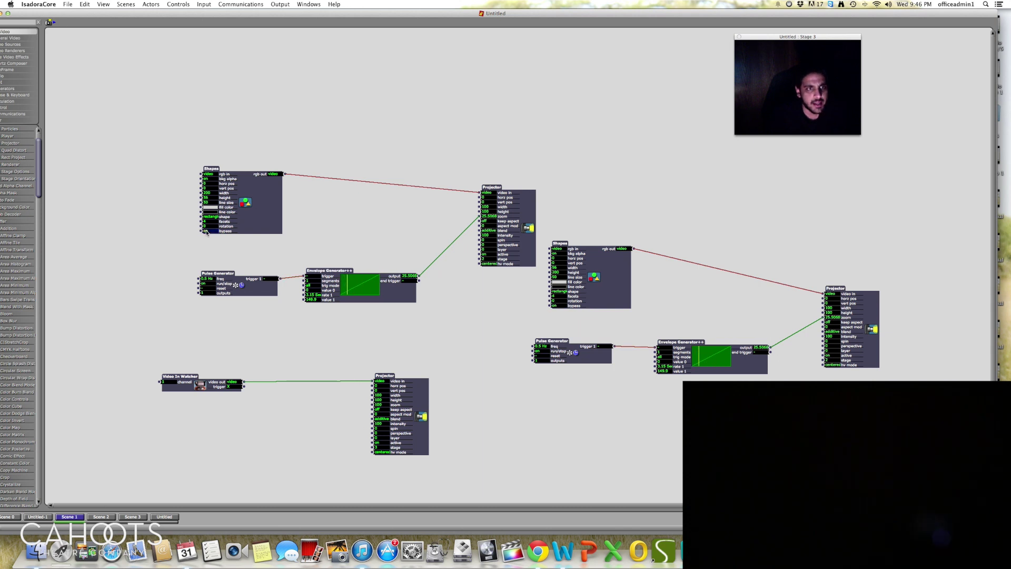
Turn off bypass on both Shapes actors and set the first Projector's stage to 2
text(off)
key(Return)
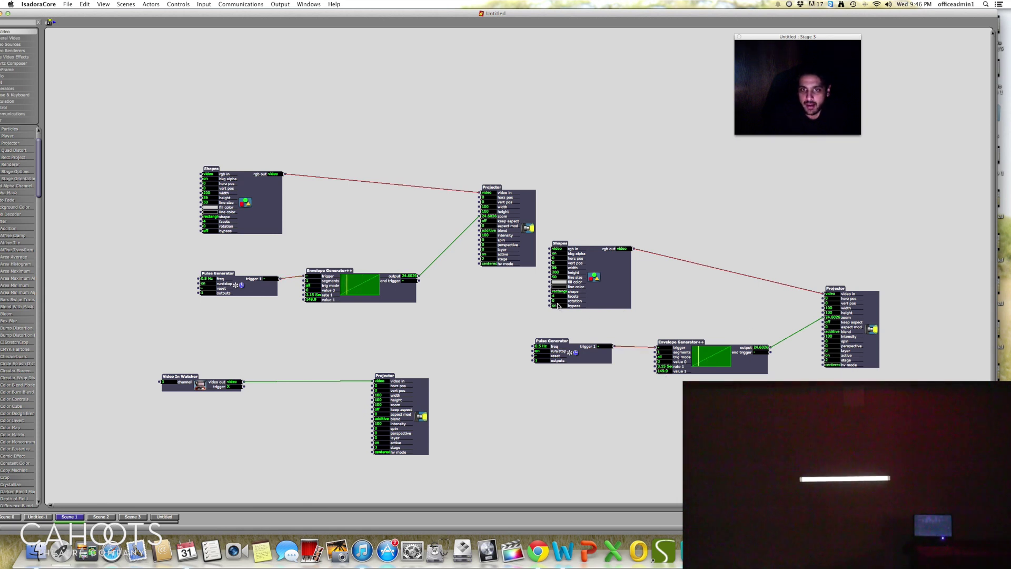
click(555, 305)
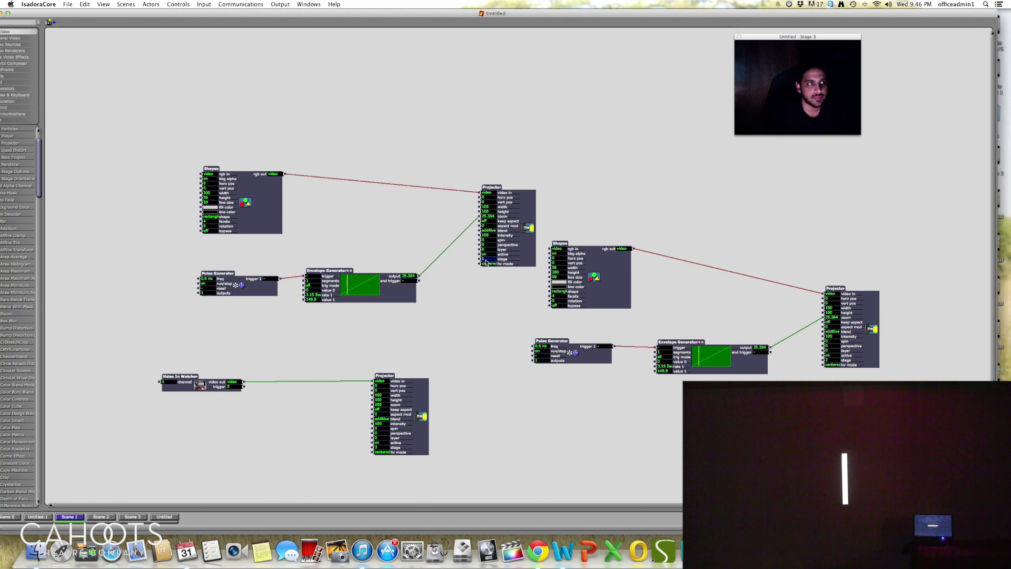
text(2)
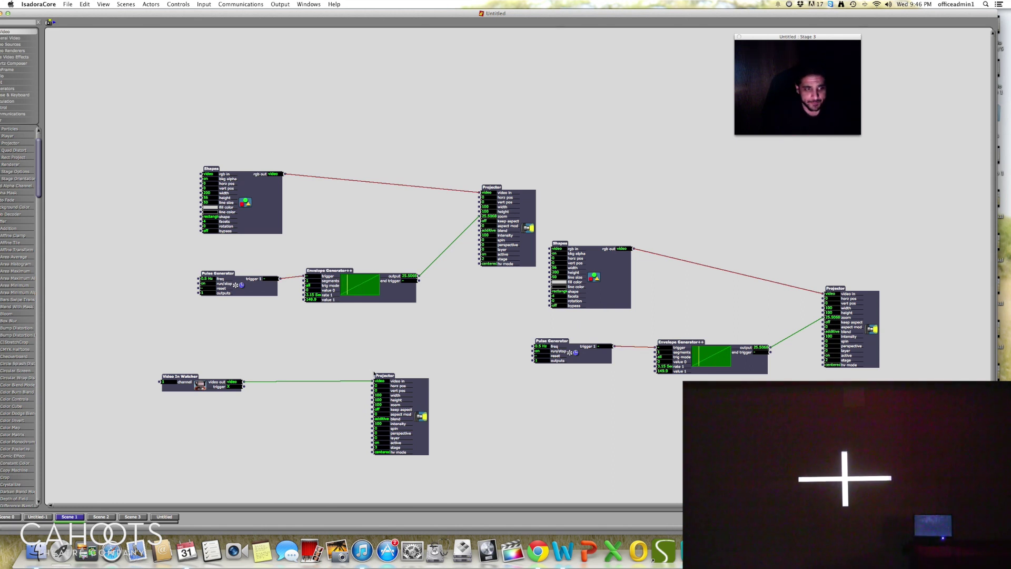
Switch to Scene 2
click(105, 517)
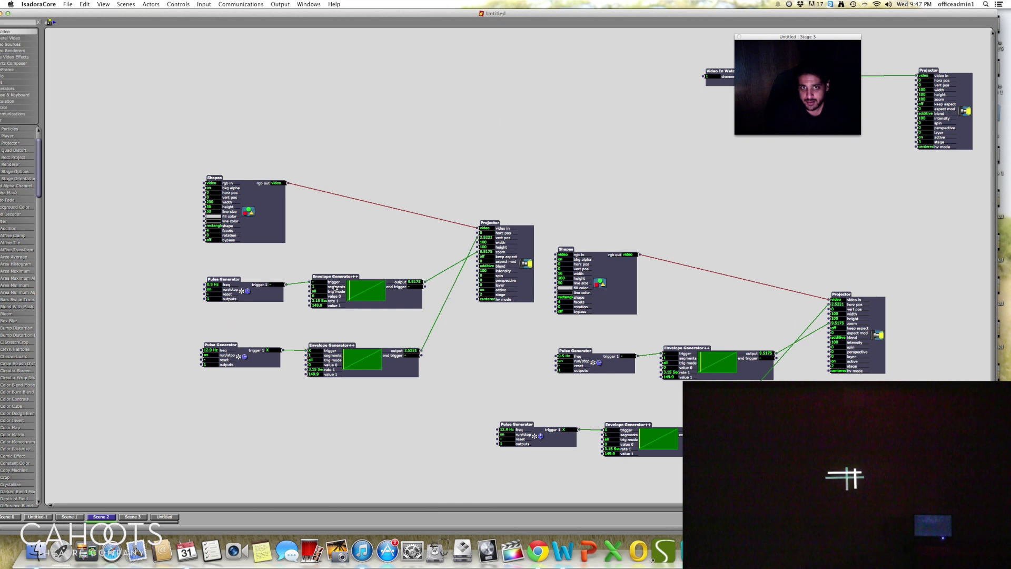
Duplicate the first Shapes' upper Pulse Generator and Envelope Generator++ pair below the existing ones, and delete the copy
drag(184, 266, 422, 323)
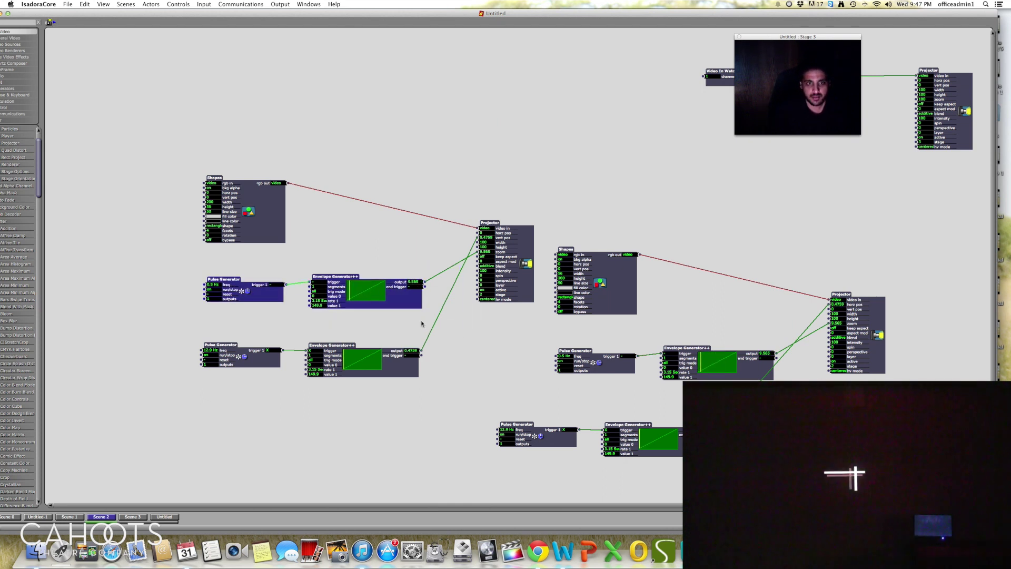
click(295, 420)
key(super+v)
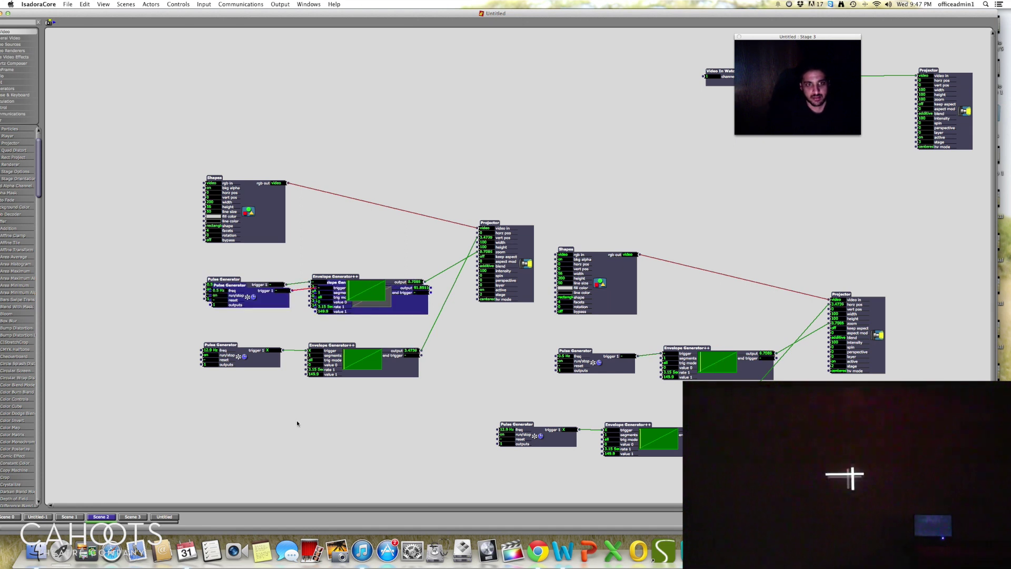
drag(412, 309, 396, 449)
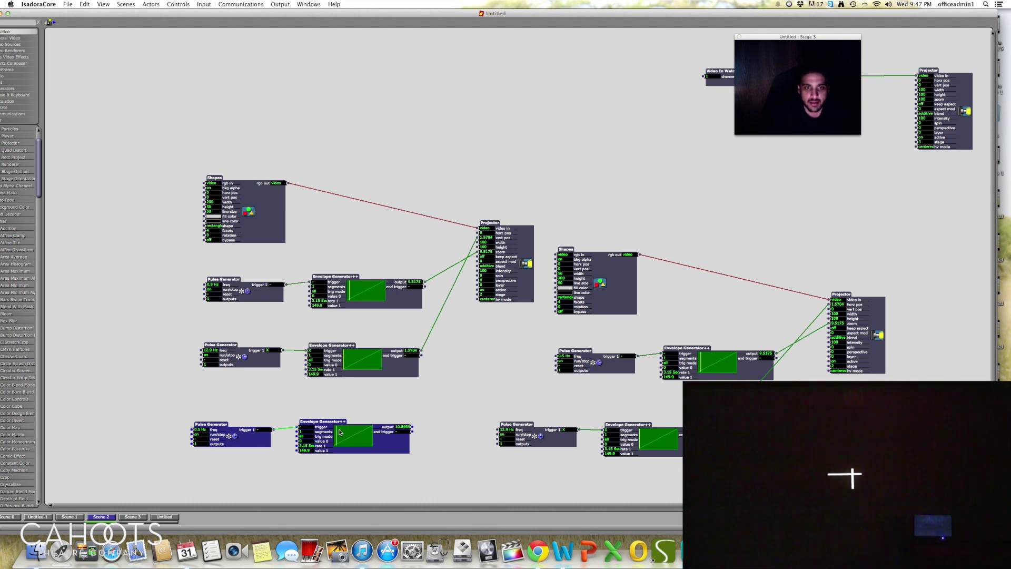
drag(332, 425, 332, 424)
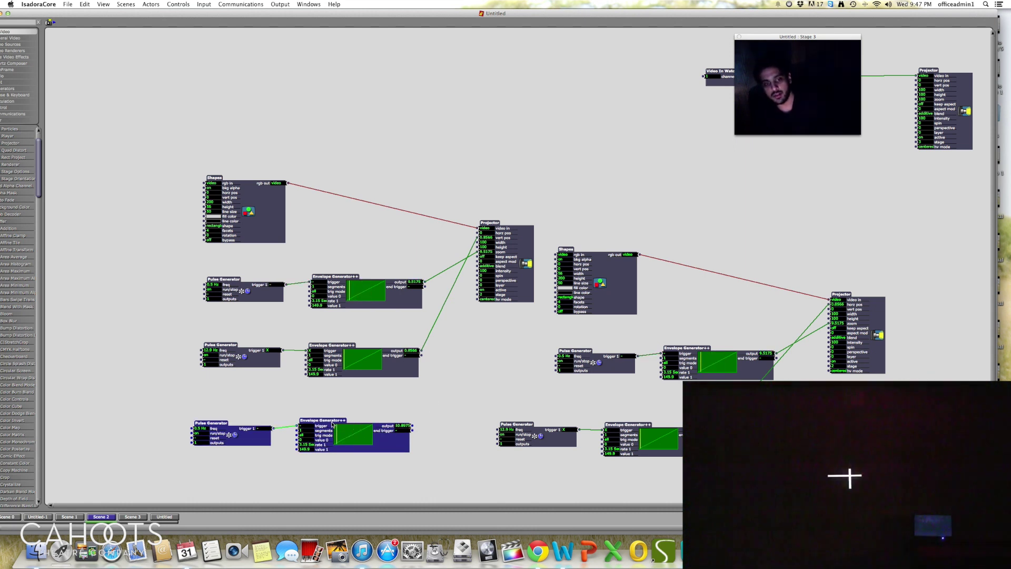
key(BackSpace)
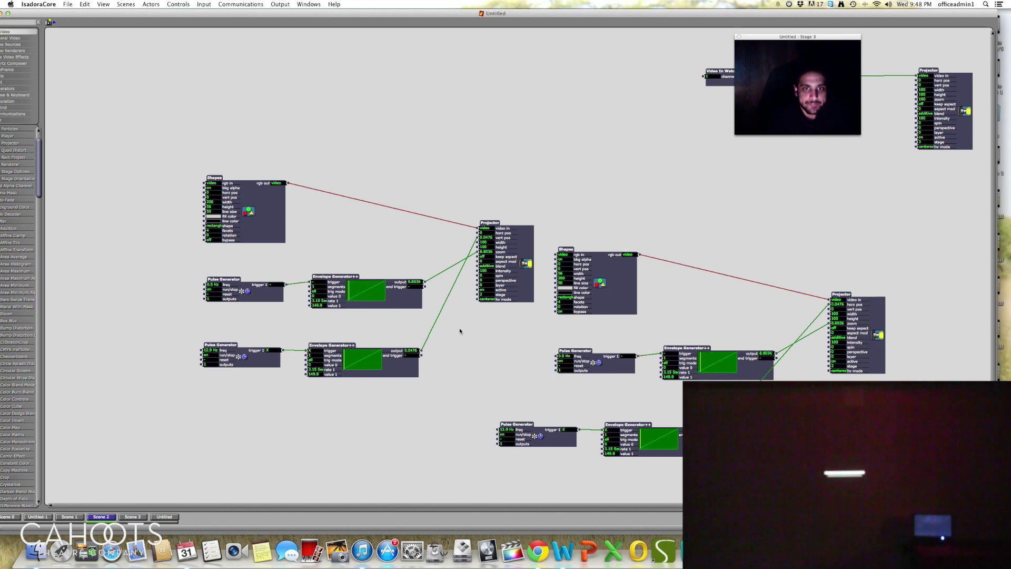
Set the second Shapes actor's bypass to off in Scene 2
click(213, 357)
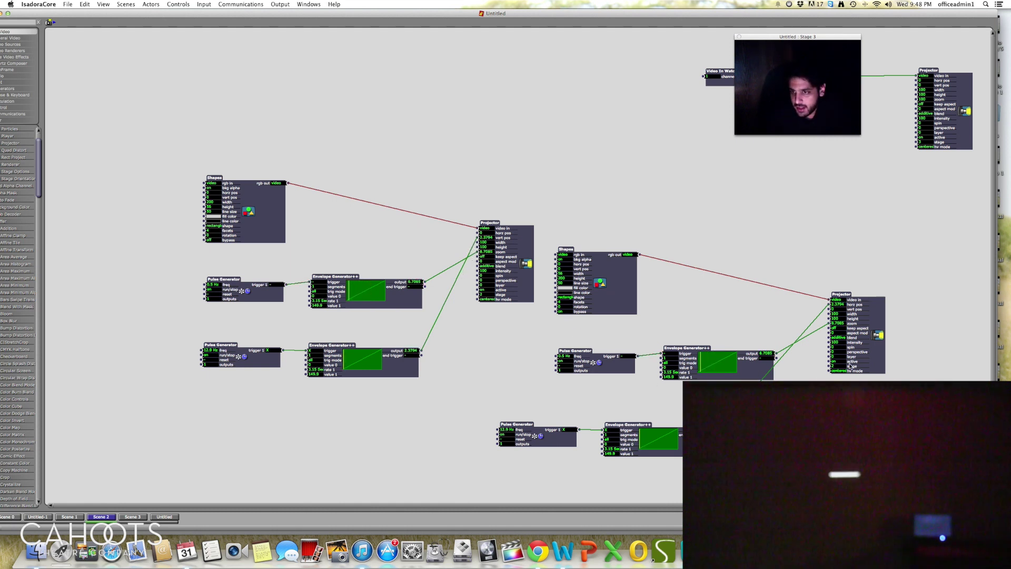
click(561, 311)
click(561, 312)
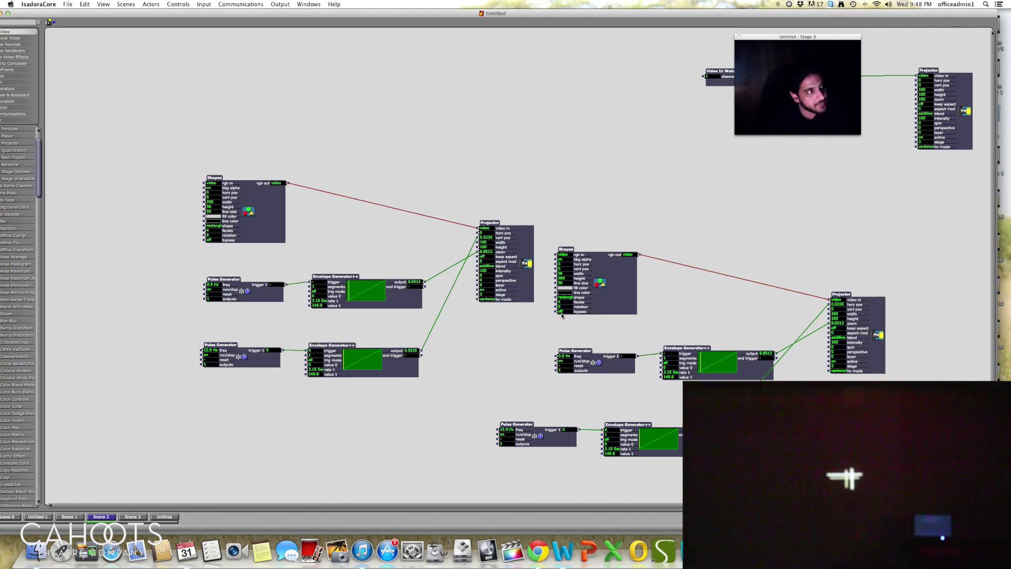
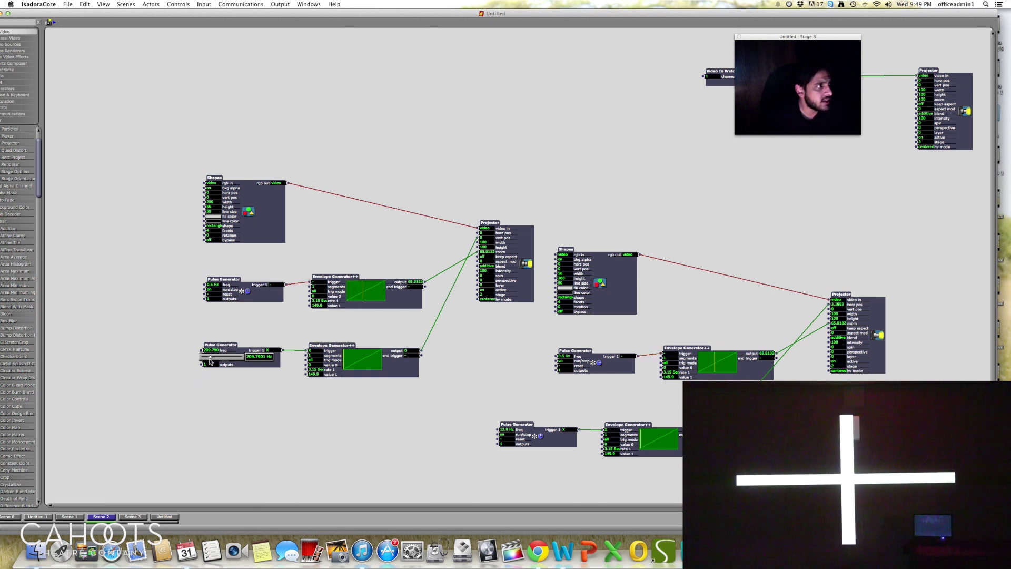
Lower the frequency of the first Projector's lower Pulse Generator to 0.0001 Hz, and raise it to about 199.8 Hz
drag(209, 361, 200, 361)
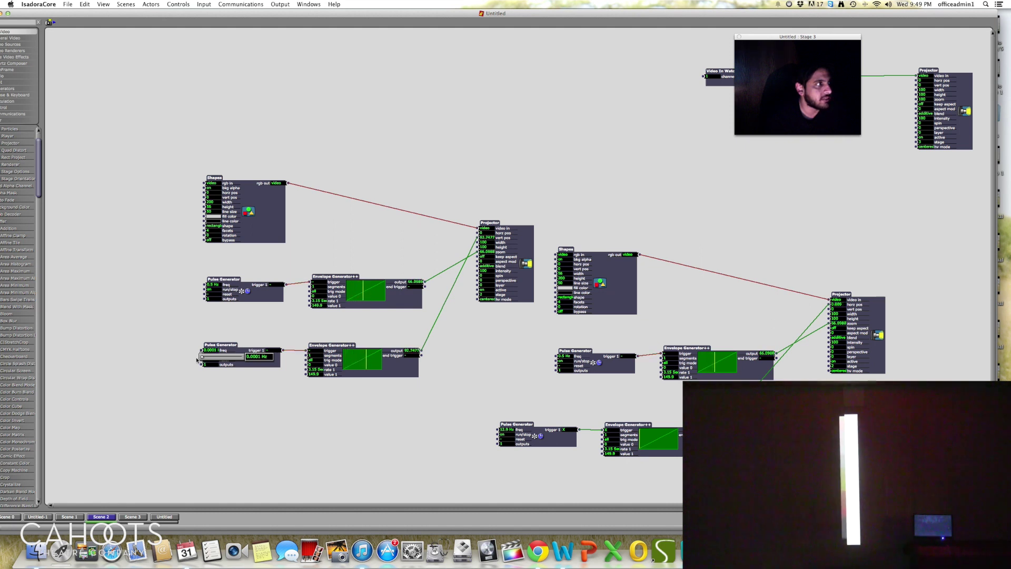
drag(202, 359, 210, 361)
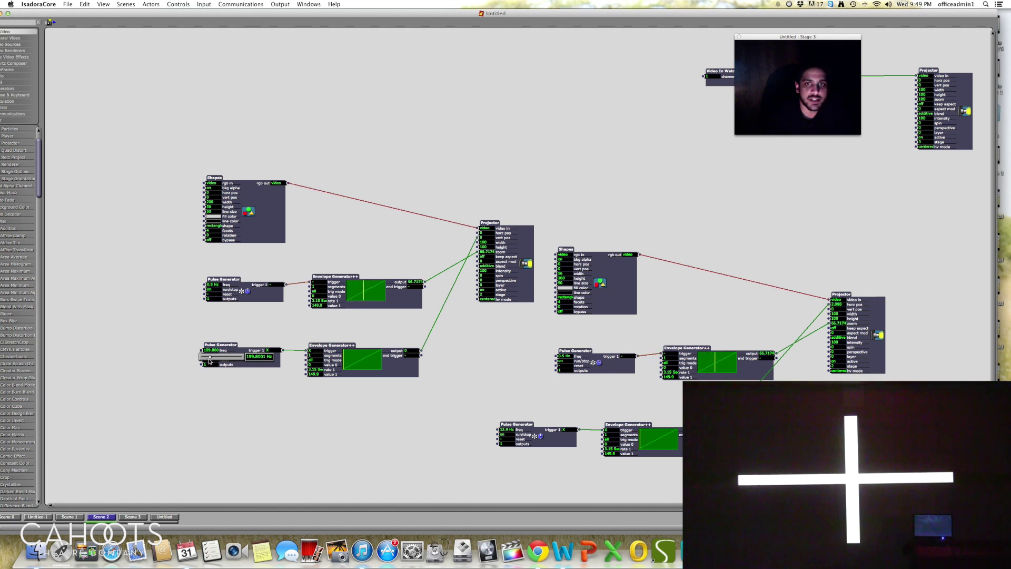
click(471, 361)
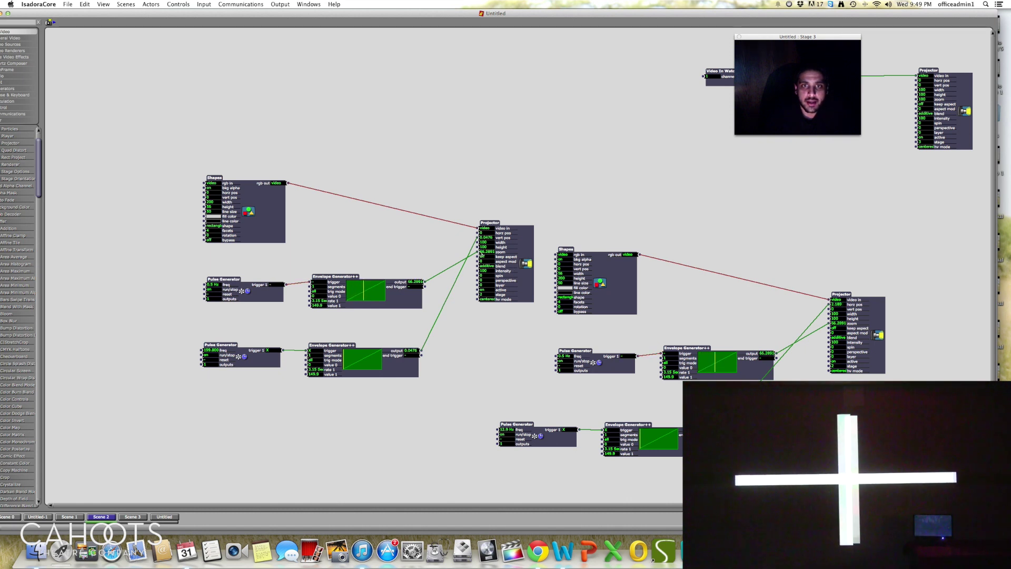
Set the frequency of the first Projector's upper Pulse Generator to 0.0001 Hz
click(357, 286)
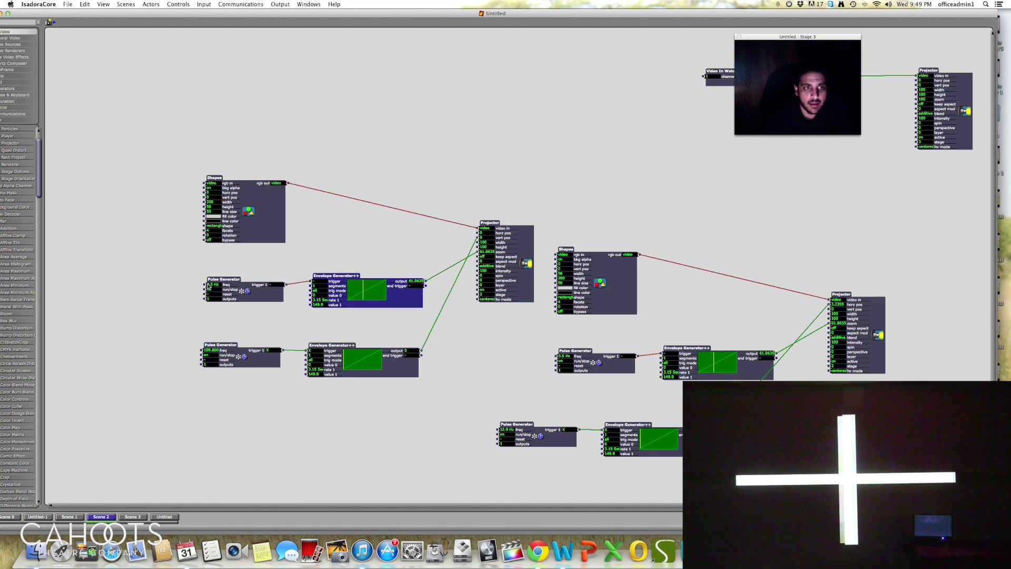
double_click(209, 285)
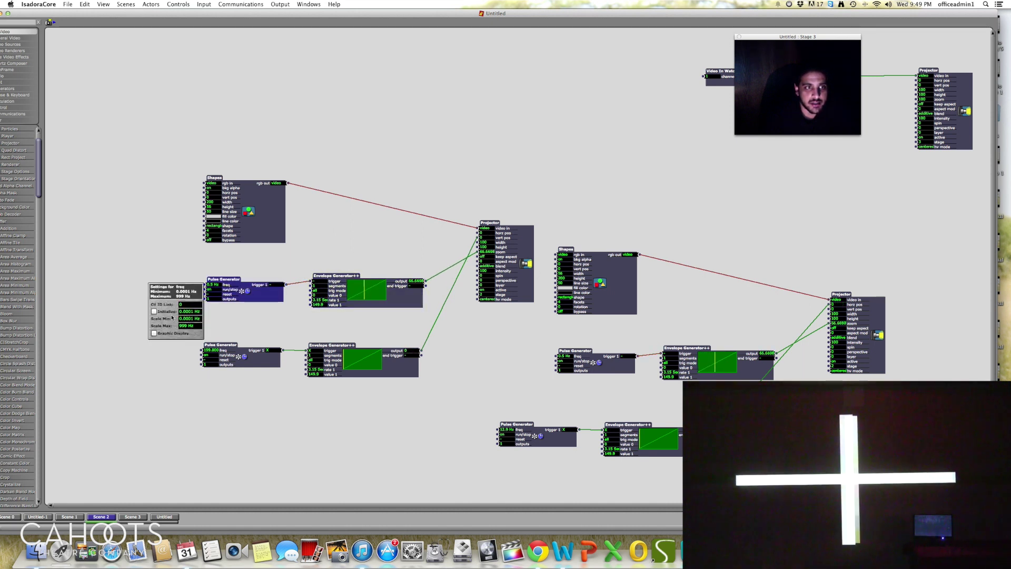
click(189, 278)
click(204, 287)
mouse_move(204, 292)
mouse_down()
mouse_move(224, 297)
mouse_move(204, 295)
mouse_up()
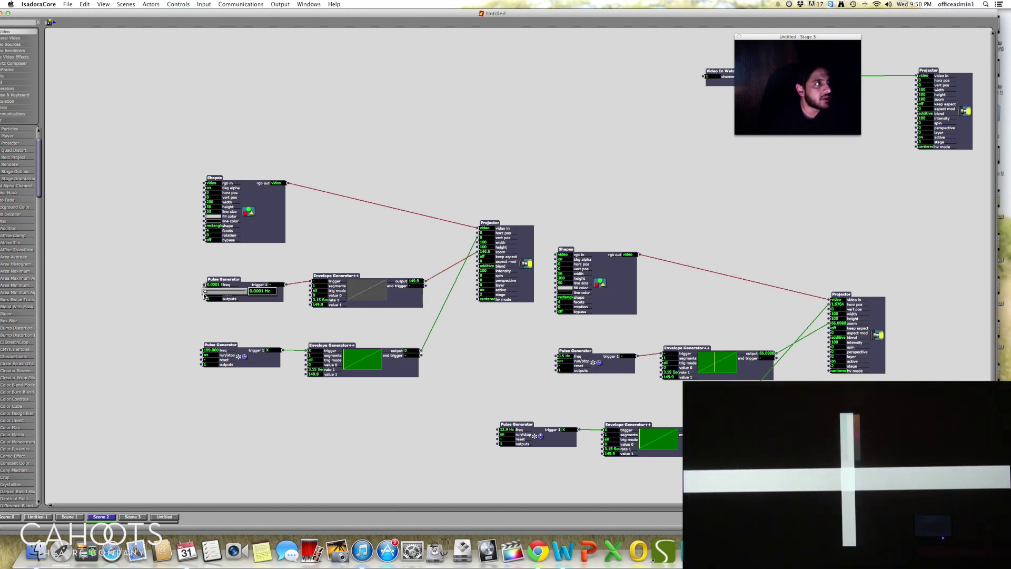
click(148, 269)
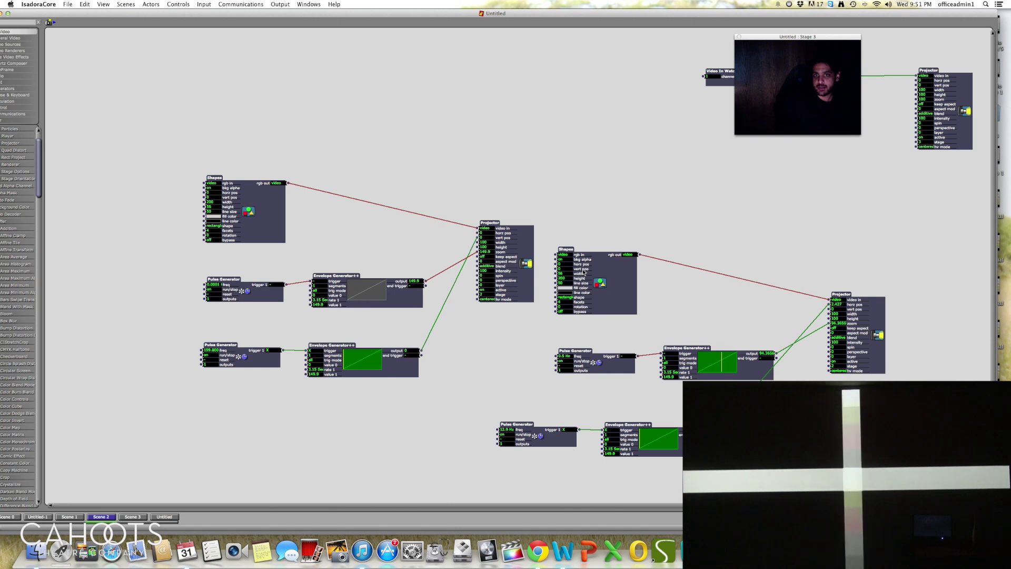
Set the vertical position of the second Shapes actor to 16
click(556, 273)
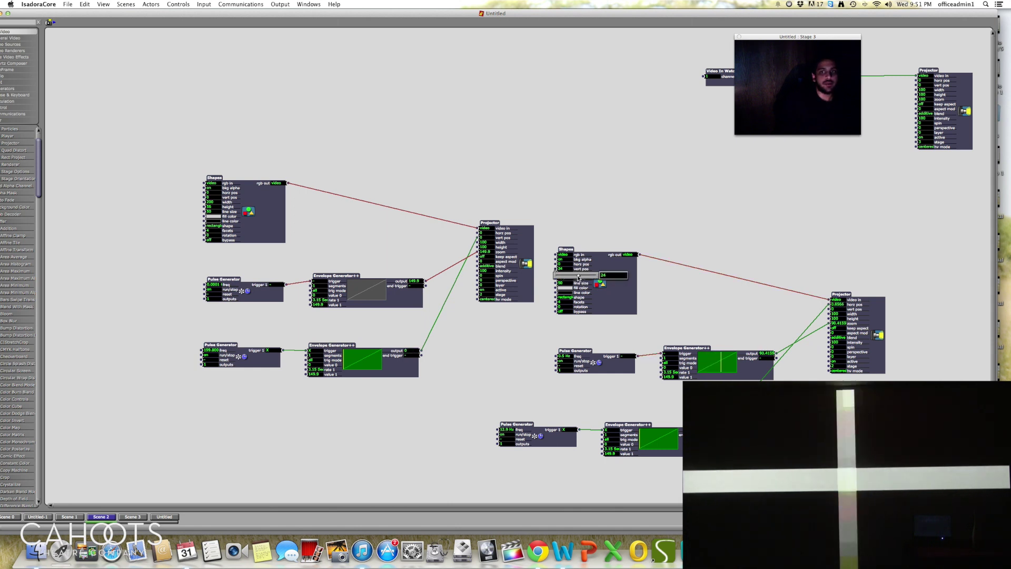
drag(583, 277, 579, 277)
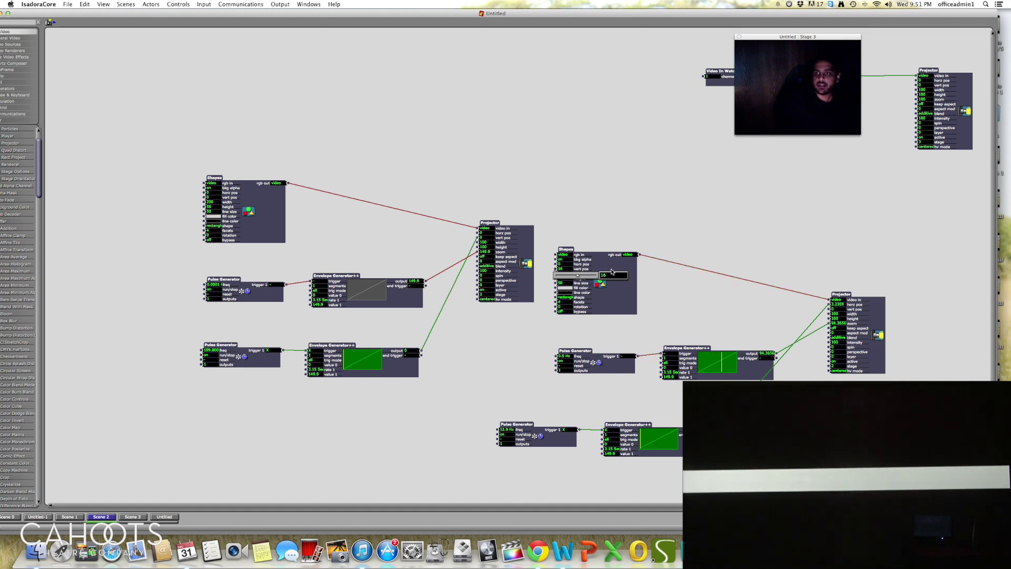
click(627, 268)
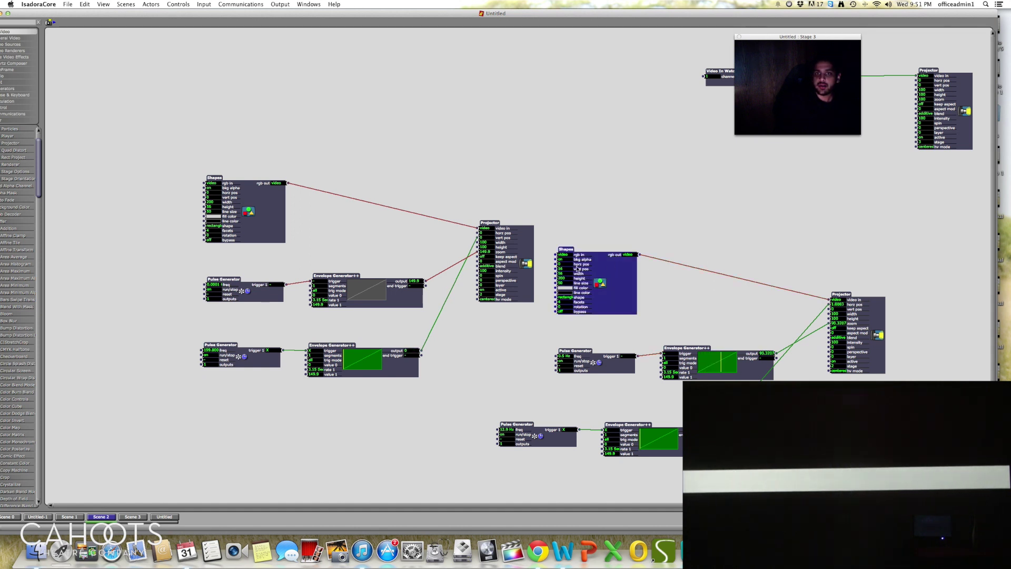
Shift the second Shapes actor's horizontal position to 72, and bring it back to 40
click(556, 268)
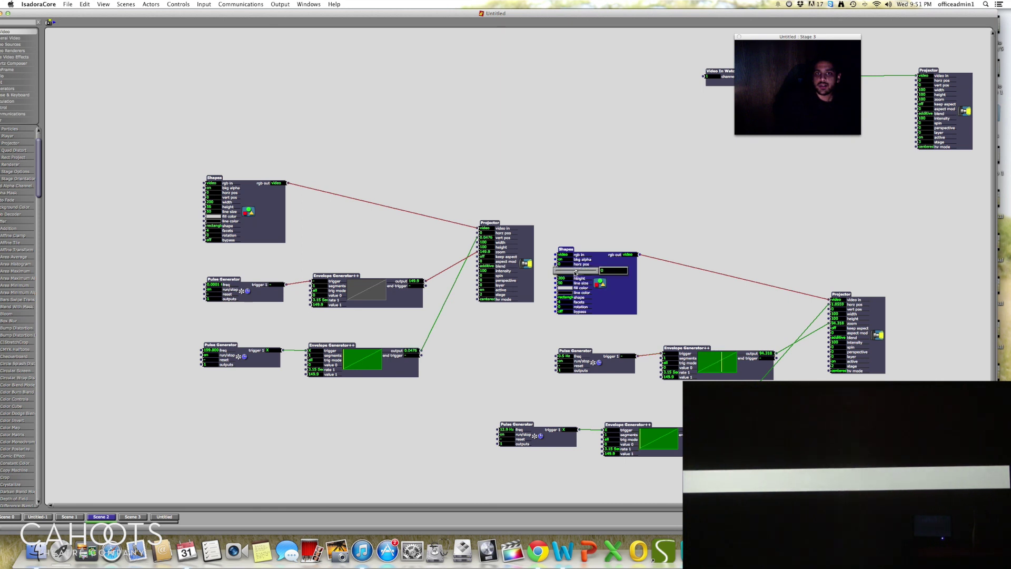
drag(576, 272, 578, 273)
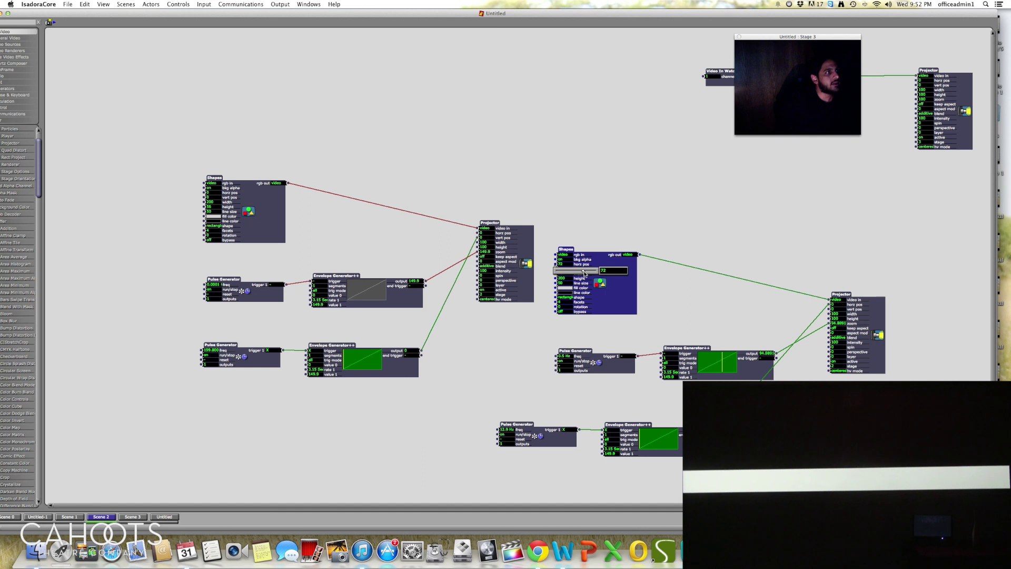
drag(583, 272, 581, 272)
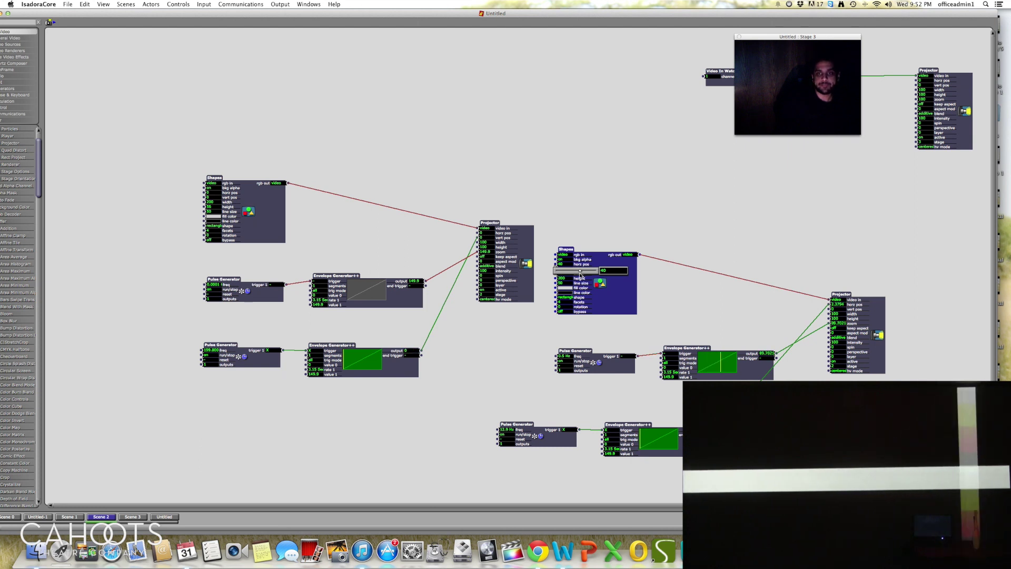
click(700, 314)
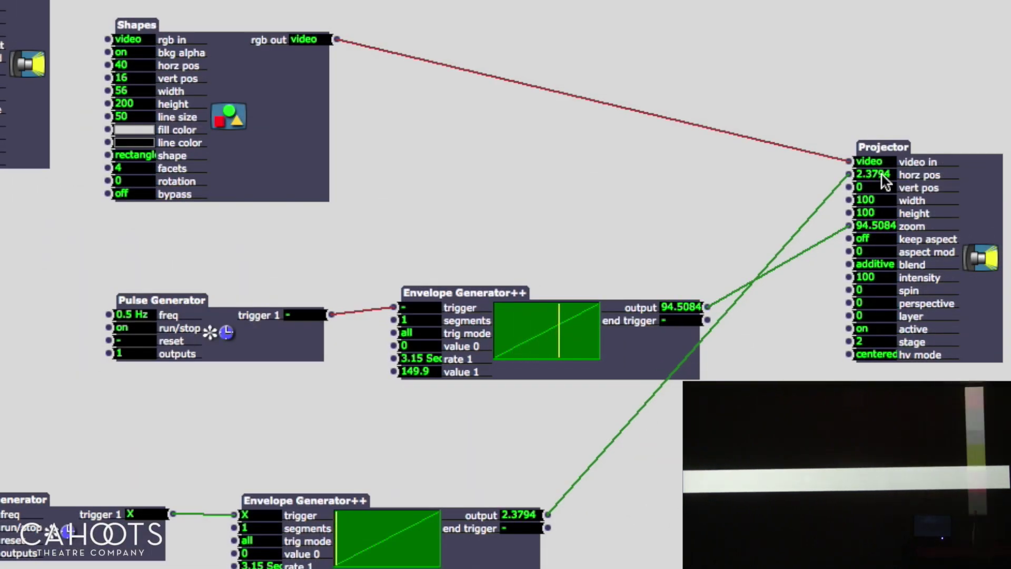
Delete the Pulse Generator and Envelope Generator++ pair driving the second Projector's horizontal position, and reset that position to 0
mouse_move(882, 176)
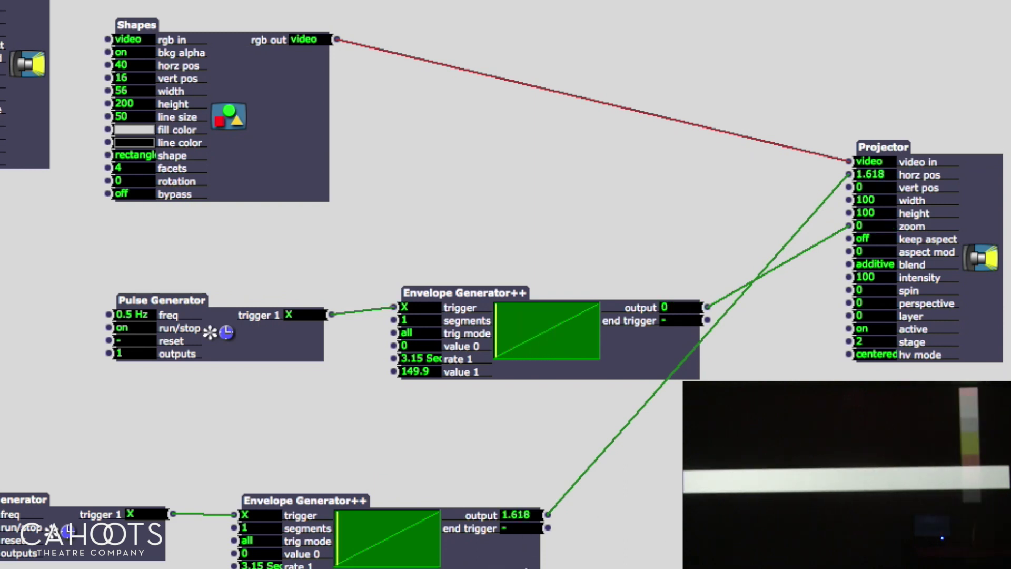
drag(2, 436, 658, 568)
key(Delete)
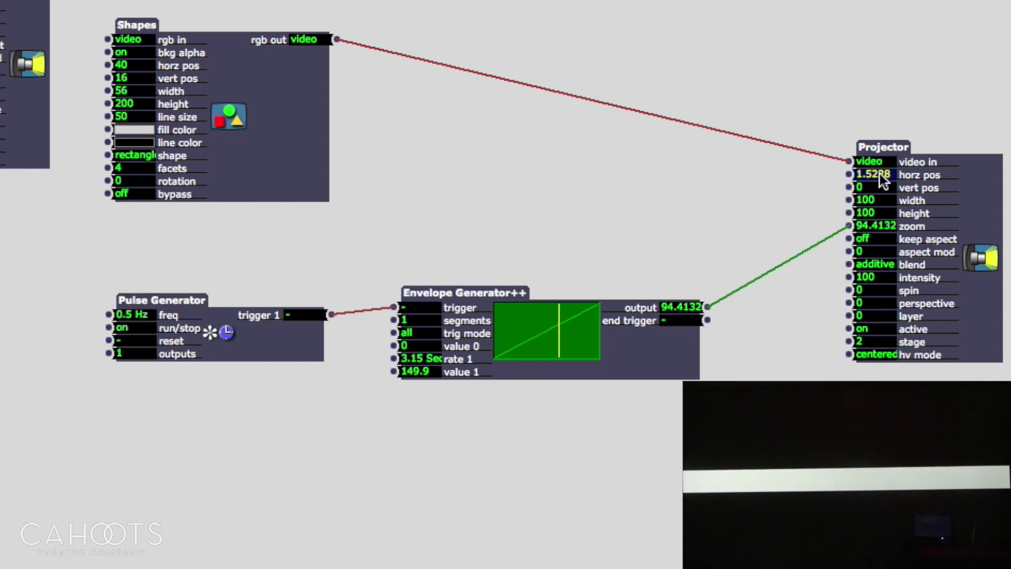
double_click(908, 176)
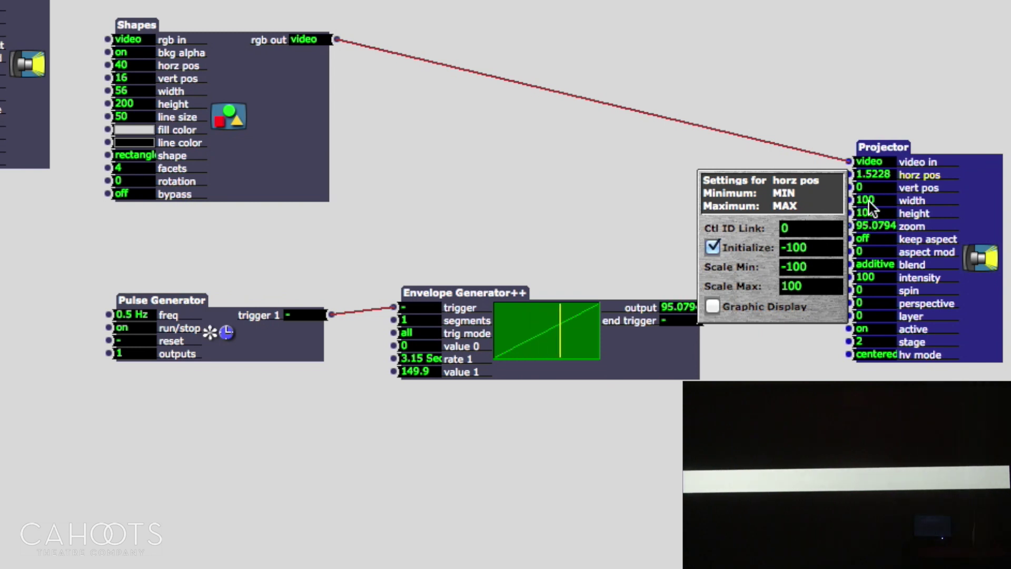
click(886, 173)
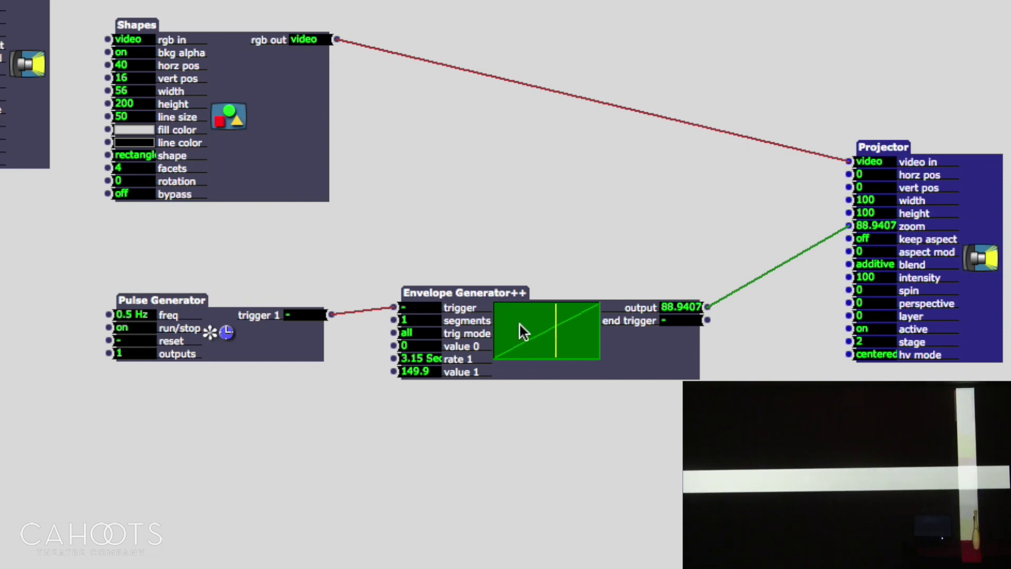
Delete the Pulse Generator and Envelope Generator++ pair driving the second Projector's zoom
double_click(102, 272)
drag(660, 409, 661, 412)
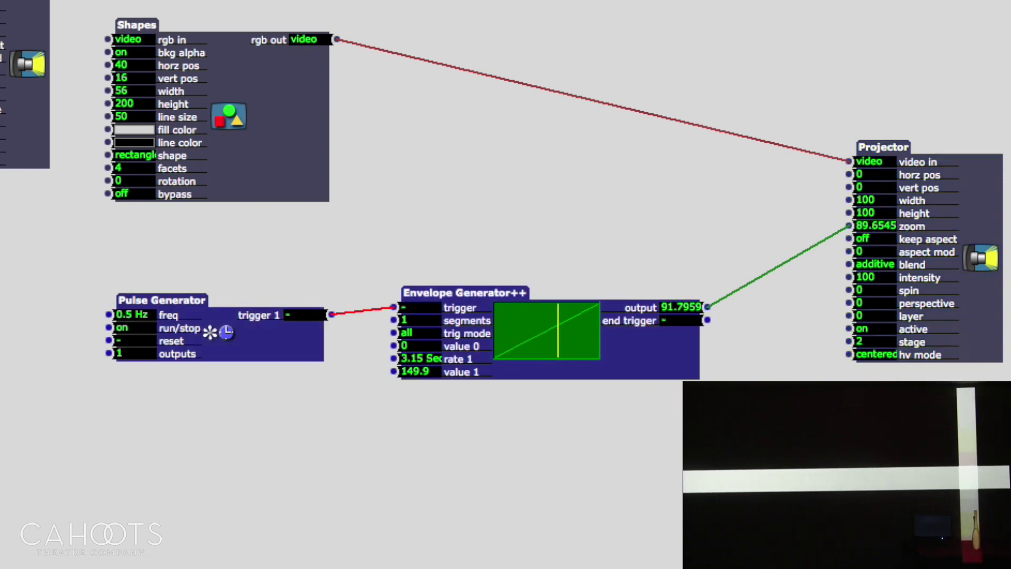
key(Delete)
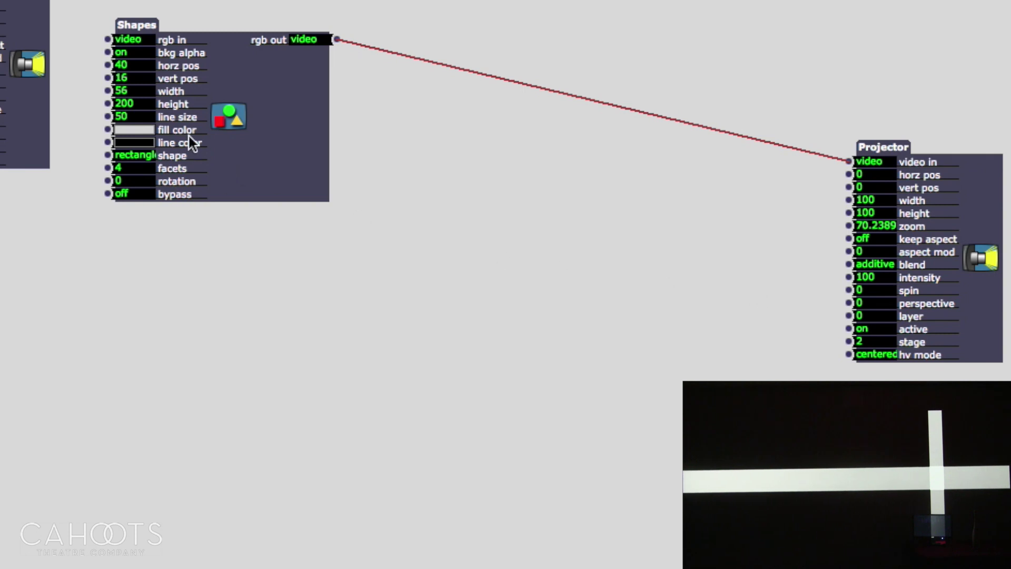
Set the second Shapes actor's horizontal position to 48
drag(115, 71, 112, 74)
click(109, 65)
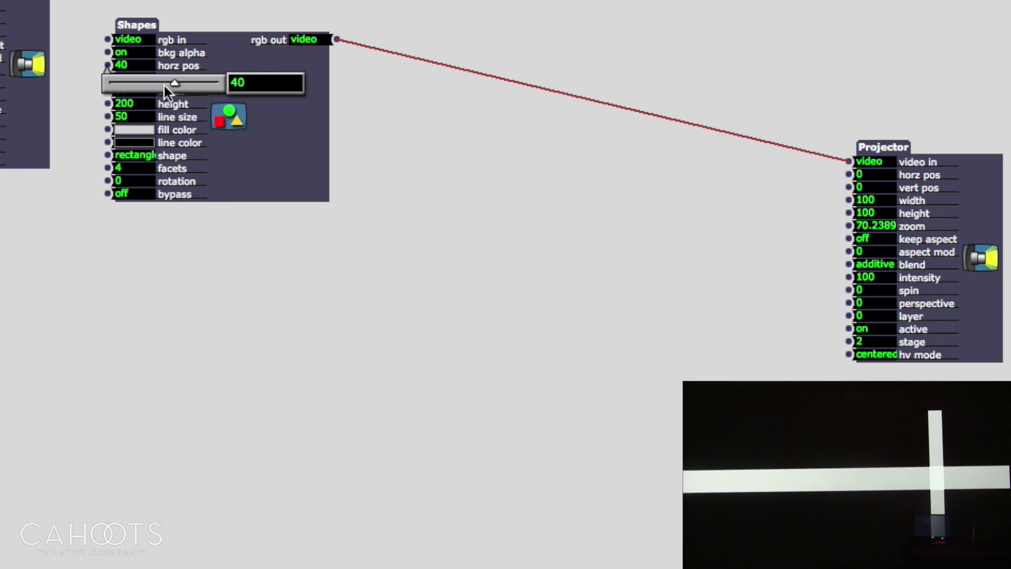
mouse_move(176, 83)
mouse_down()
mouse_move(132, 83)
mouse_move(191, 87)
mouse_move(177, 89)
mouse_up()
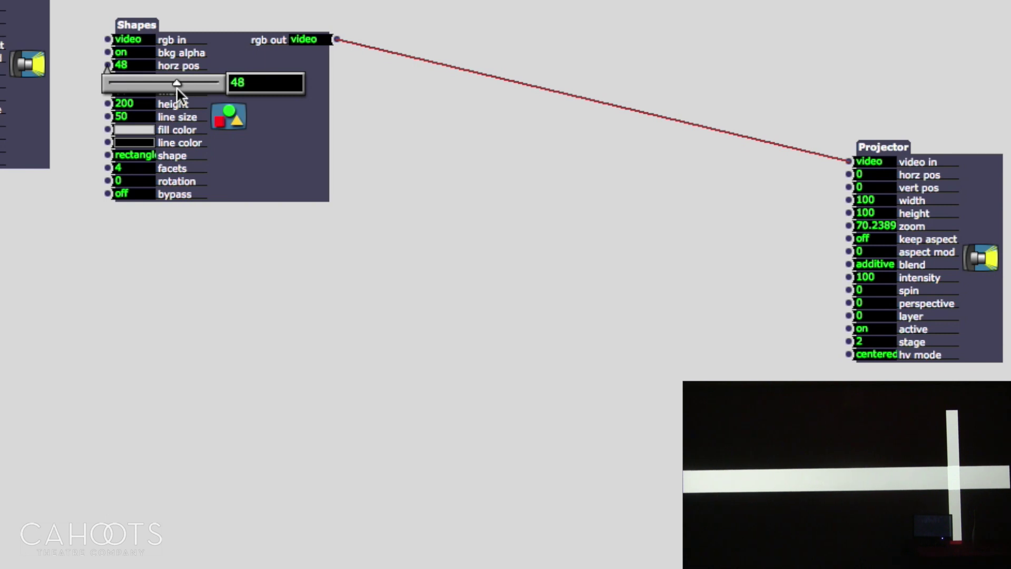
click(395, 121)
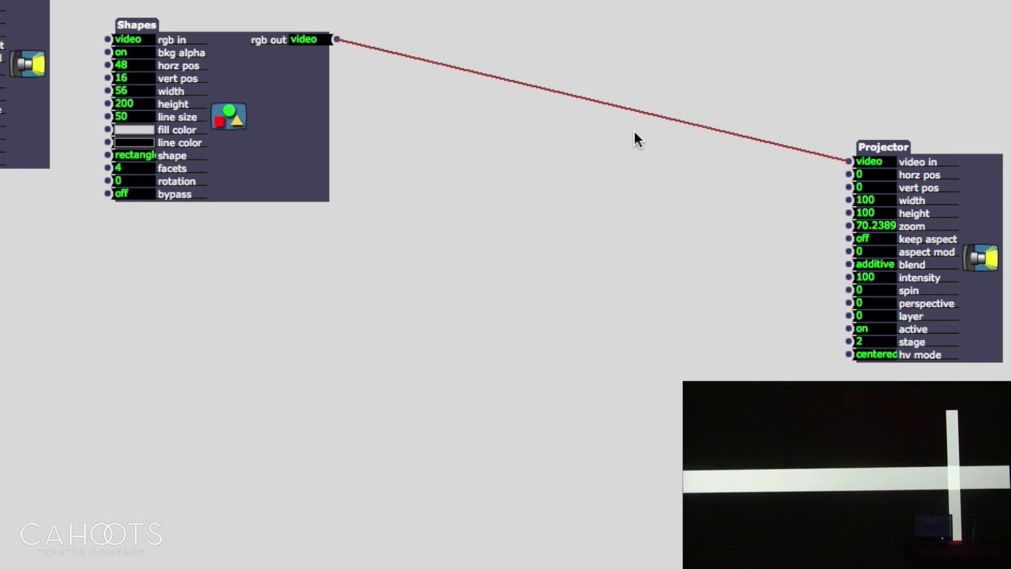
Compare the range settings of the horizontal position input on the second Shapes actor and on its Projector
double_click(188, 66)
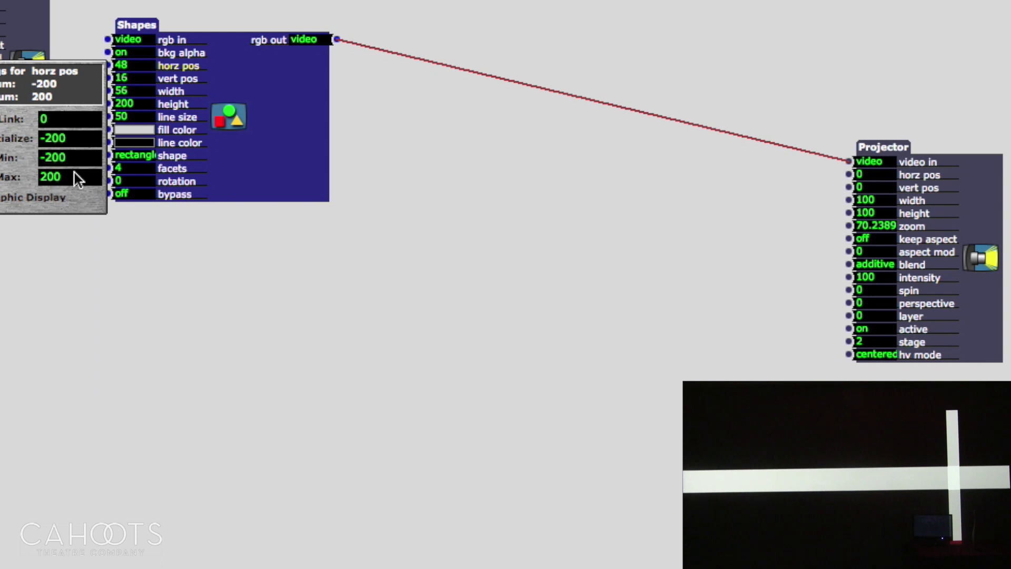
click(601, 180)
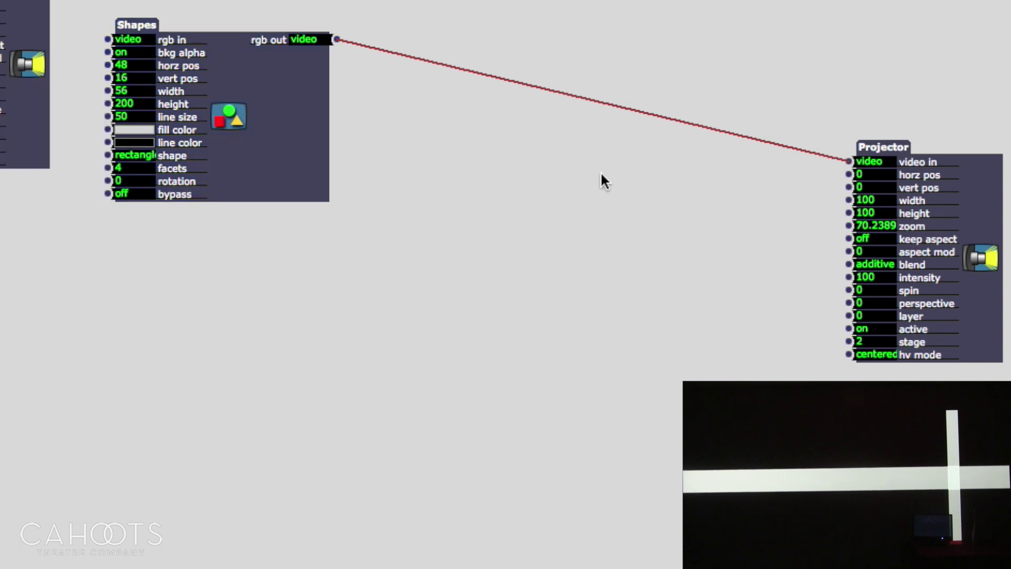
double_click(932, 175)
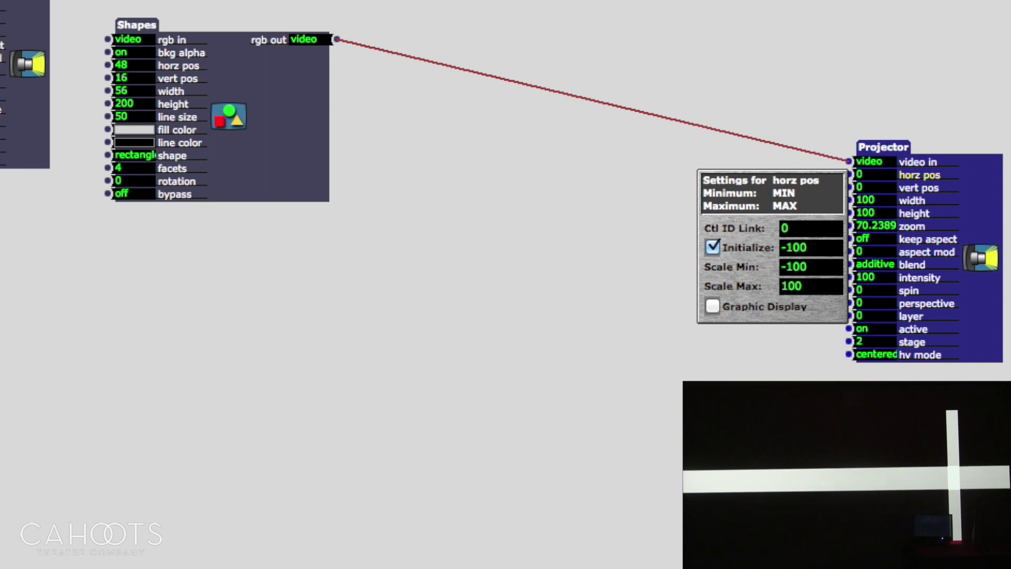
key(Escape)
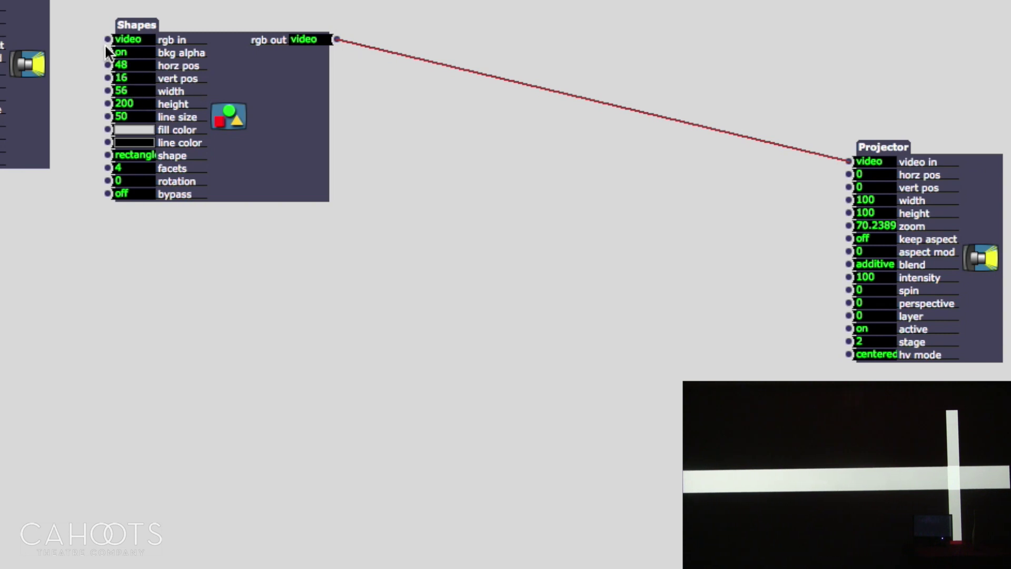
Set the second Projector's horizontal position to 6
mouse_move(105, 49)
mouse_move(845, 172)
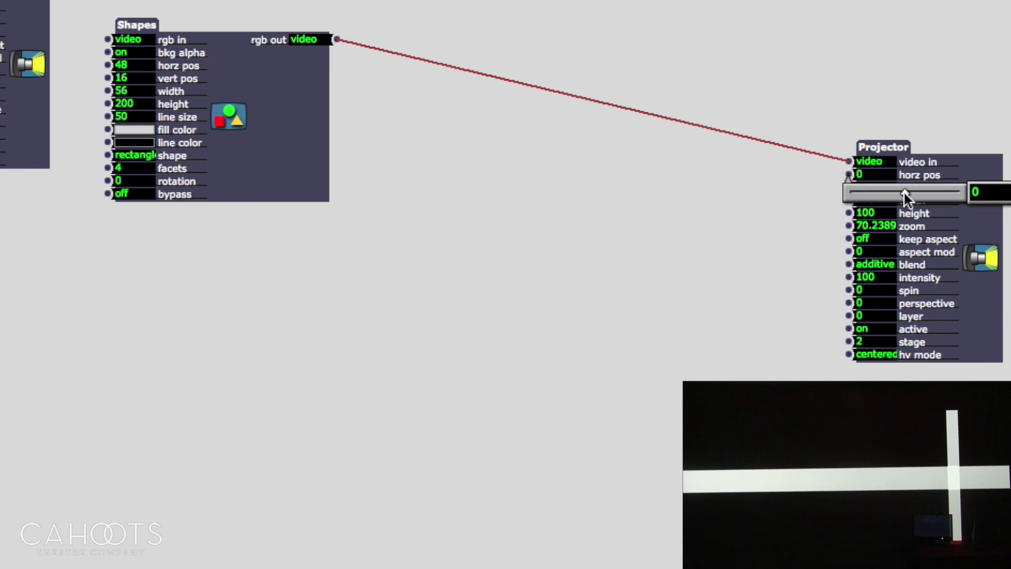
drag(904, 193, 908, 194)
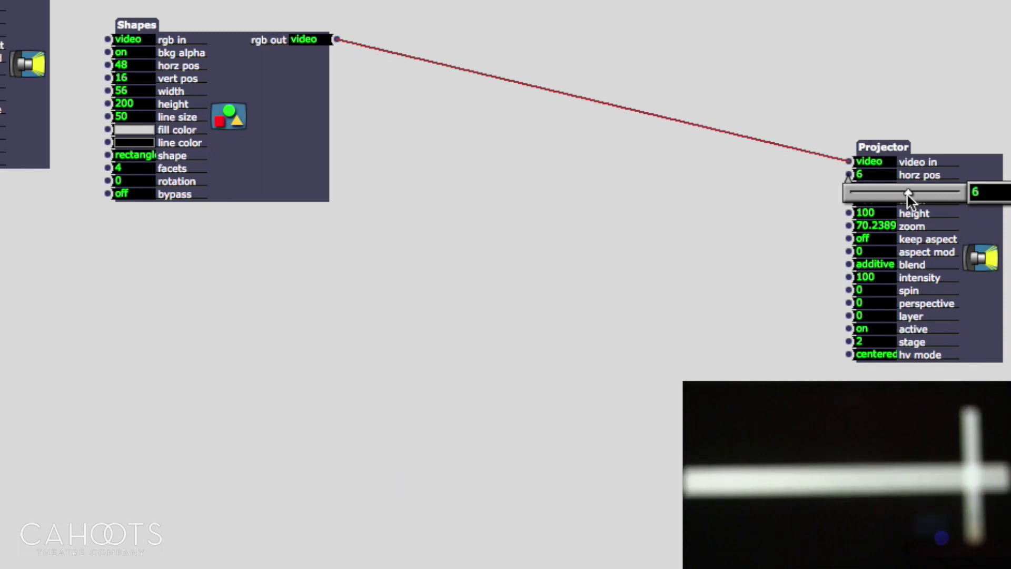